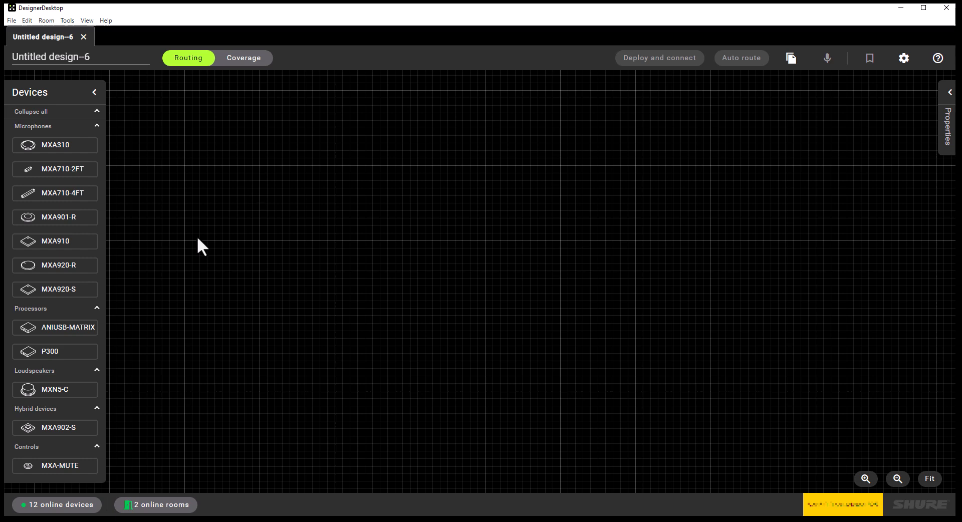
# Step: Add an MXA901-R microphone, an ANIUSB-MATRIX, two MXN5-C loudspeakers and an MXA-MUTE control to the routing canvas
pyautogui.moveTo(74, 219); pyautogui.dragTo(394, 176)
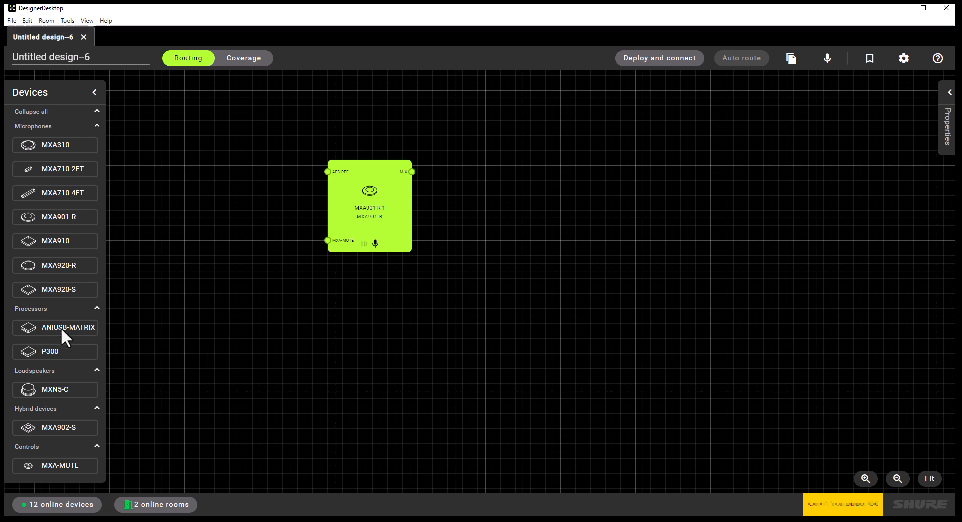
pyautogui.moveTo(62, 325); pyautogui.dragTo(531, 173)
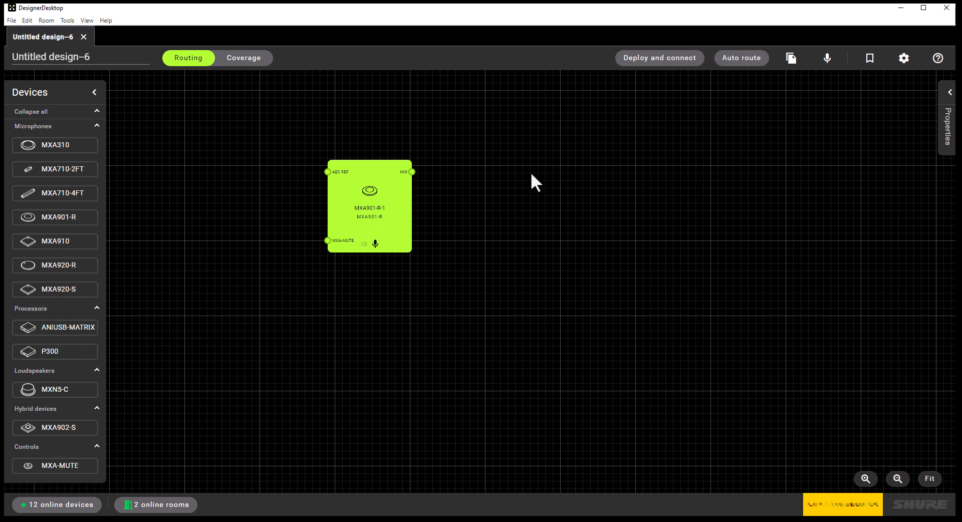
pyautogui.moveTo(90, 386); pyautogui.dragTo(691, 168)
pyautogui.moveTo(58, 389); pyautogui.dragTo(678, 324)
pyautogui.moveTo(65, 464); pyautogui.dragTo(385, 327)
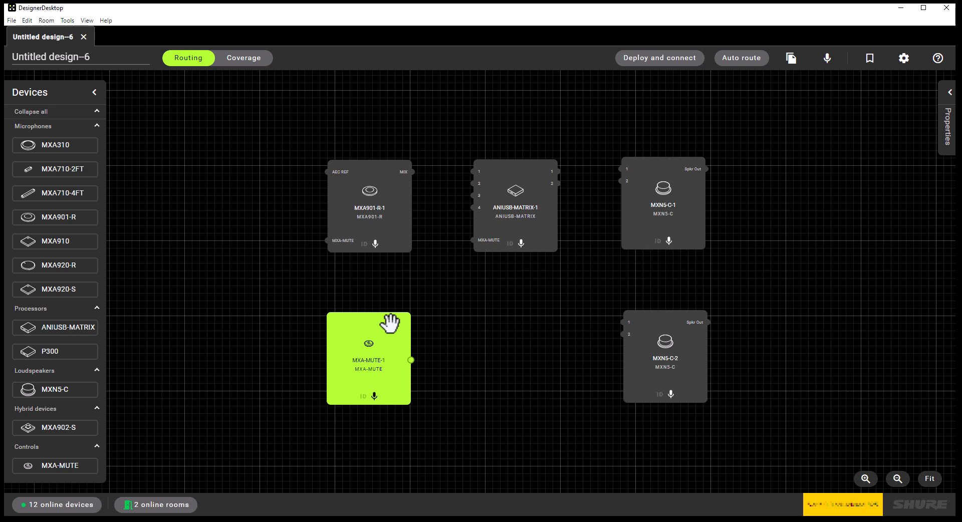
pyautogui.click(523, 331)
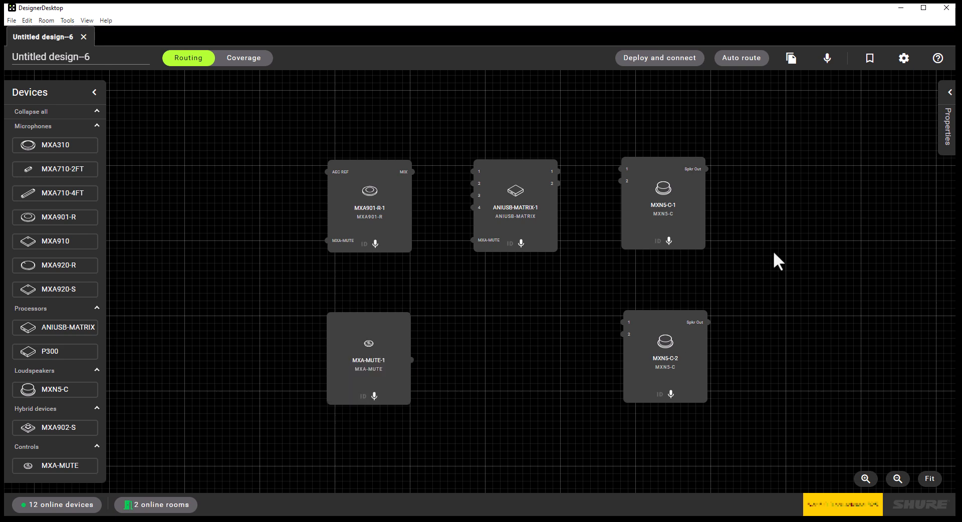
# Step: Auto-route the room with audio routes, mute synchronization and audio settings adjustment all enabled
pyautogui.click(739, 61)
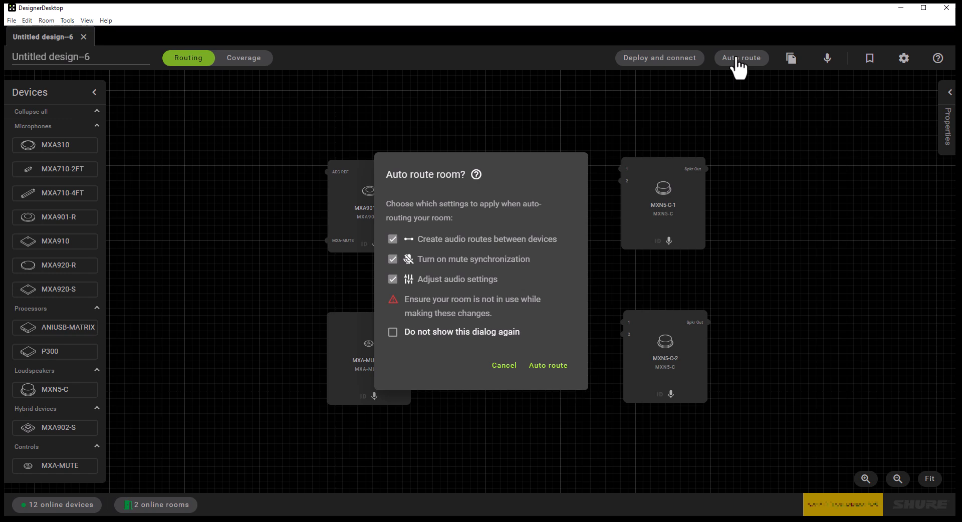
pyautogui.click(547, 366)
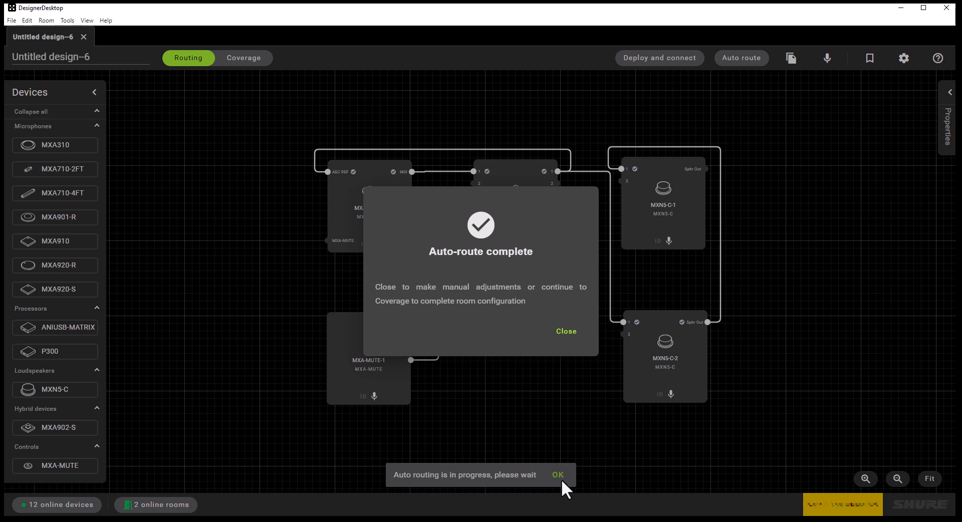
pyautogui.click(565, 332)
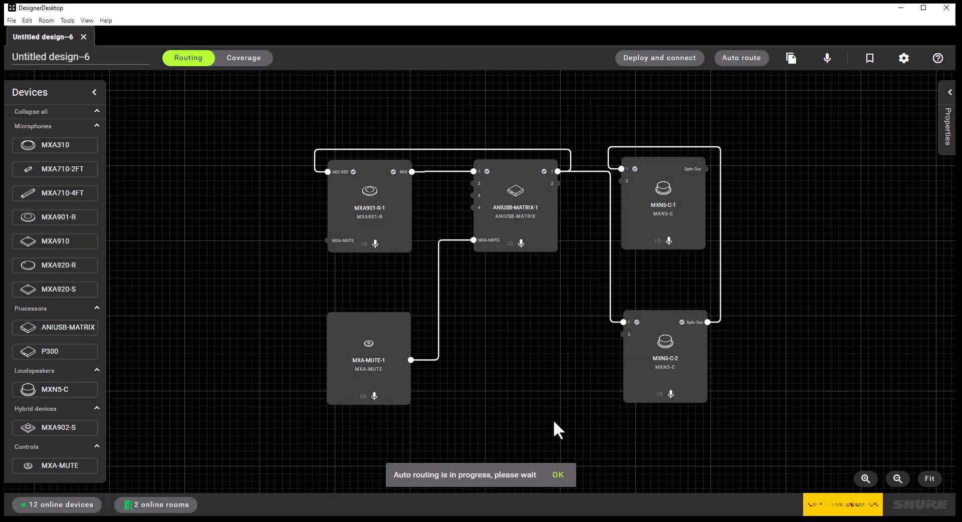
pyautogui.click(558, 478)
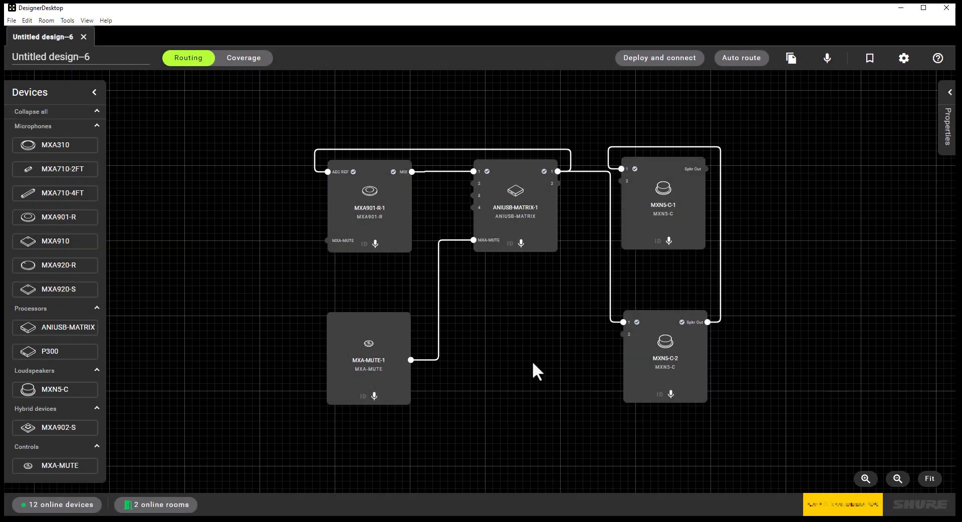
# Step: Add the floor plan image "12 P Conference Room.png" to the room in the coverage view
pyautogui.click(247, 63)
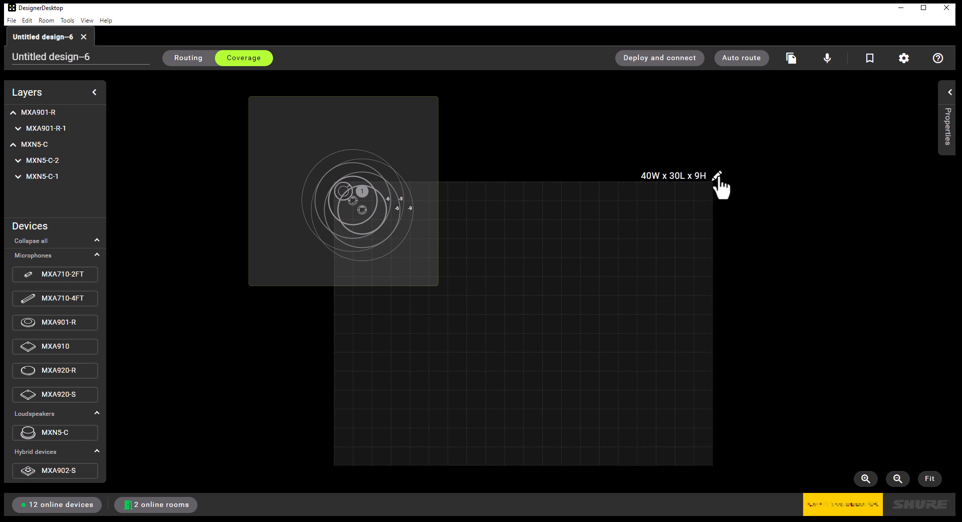
pyautogui.click(717, 176)
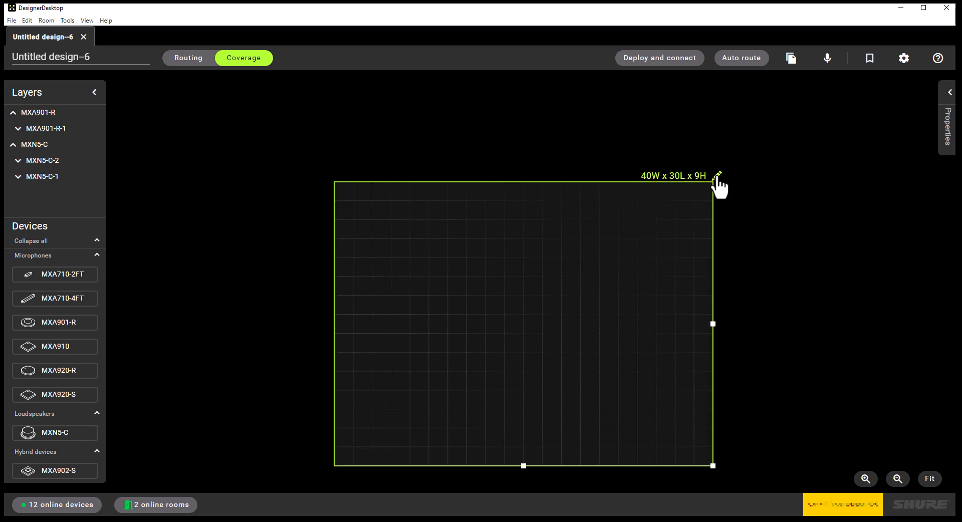
pyautogui.click(949, 95)
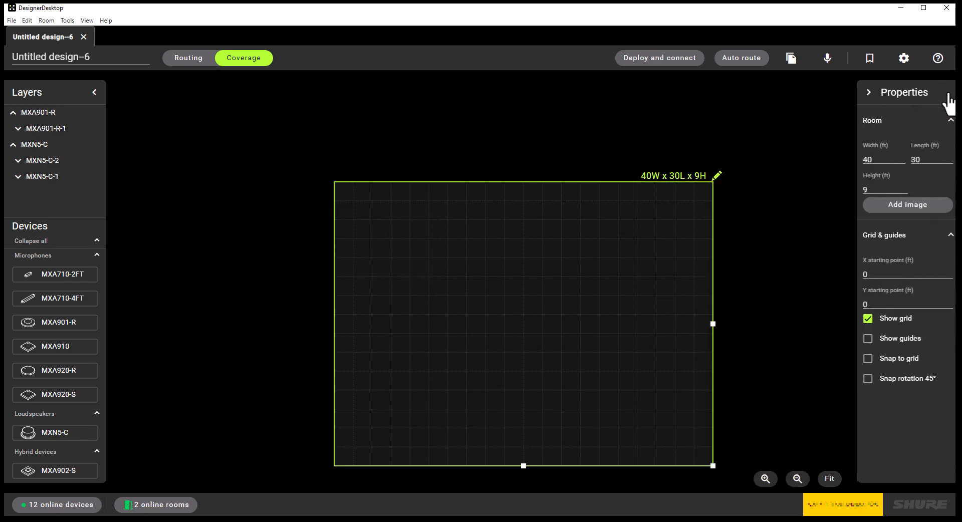
pyautogui.click(910, 206)
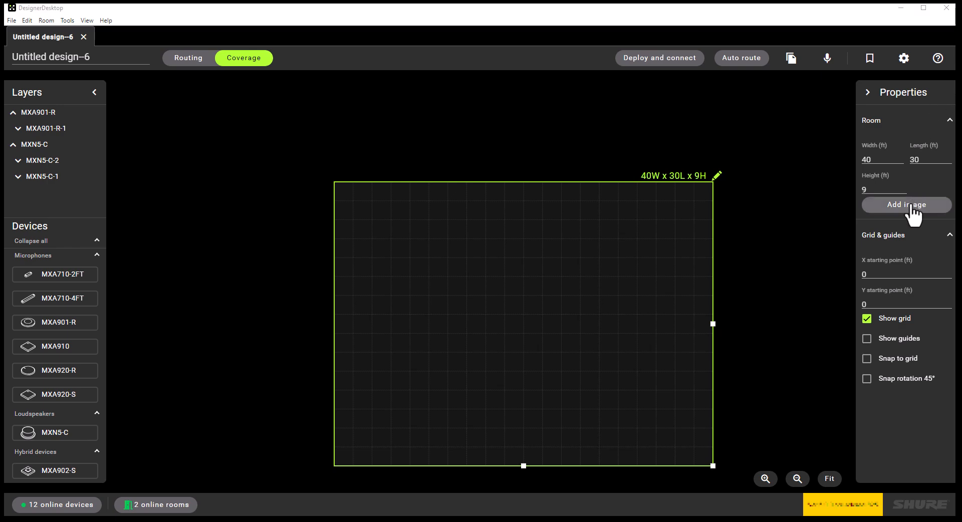
pyautogui.click(268, 114)
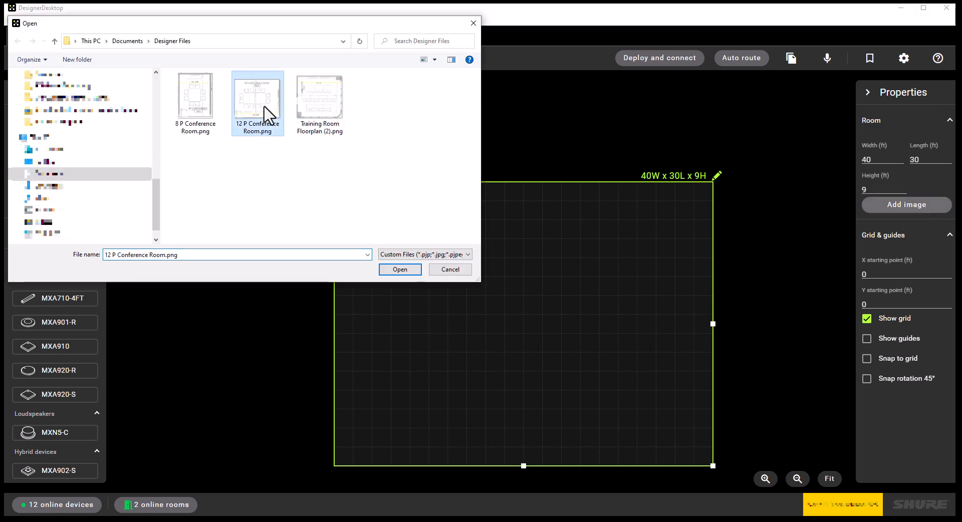
pyautogui.click(398, 268)
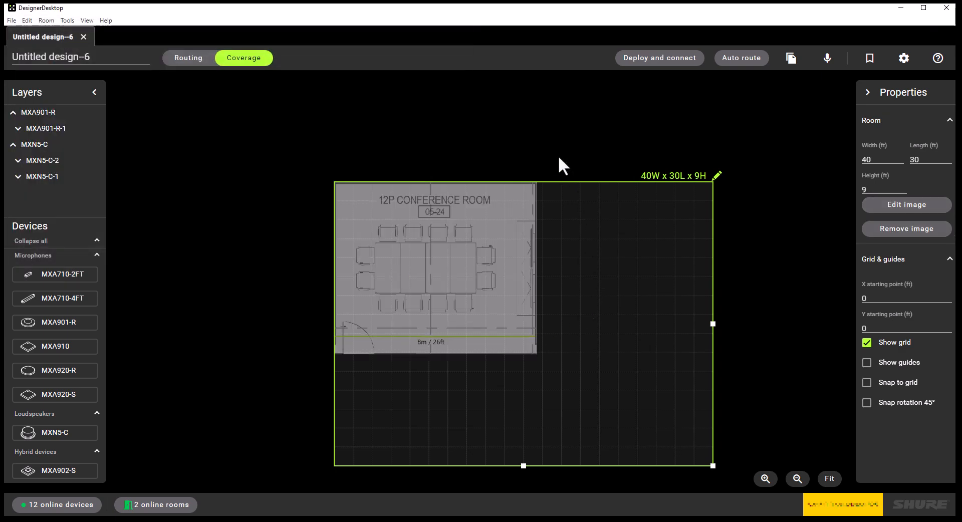
# Step: Scale the floor plan image by drawing a reference line along its 8m / 26ft dimension and setting the reference size to 26 ft
pyautogui.click(887, 206)
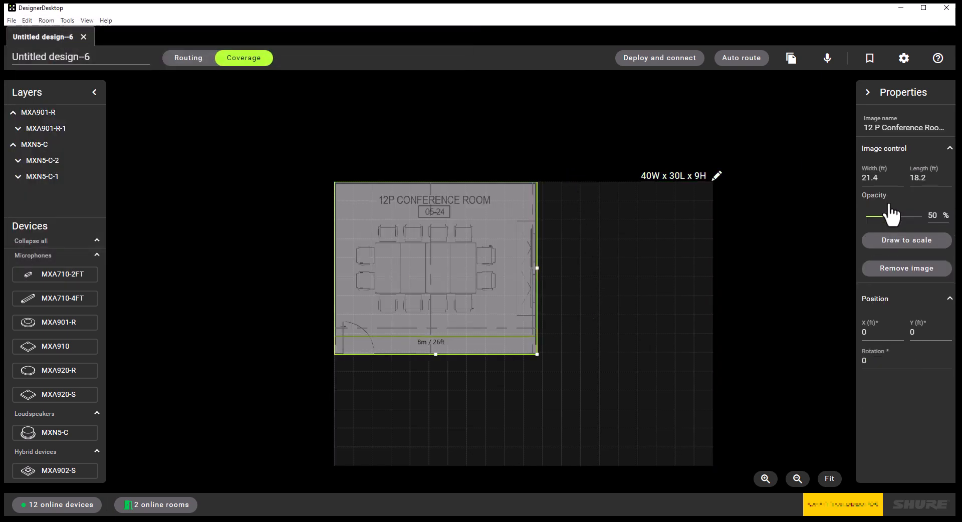
pyautogui.click(894, 249)
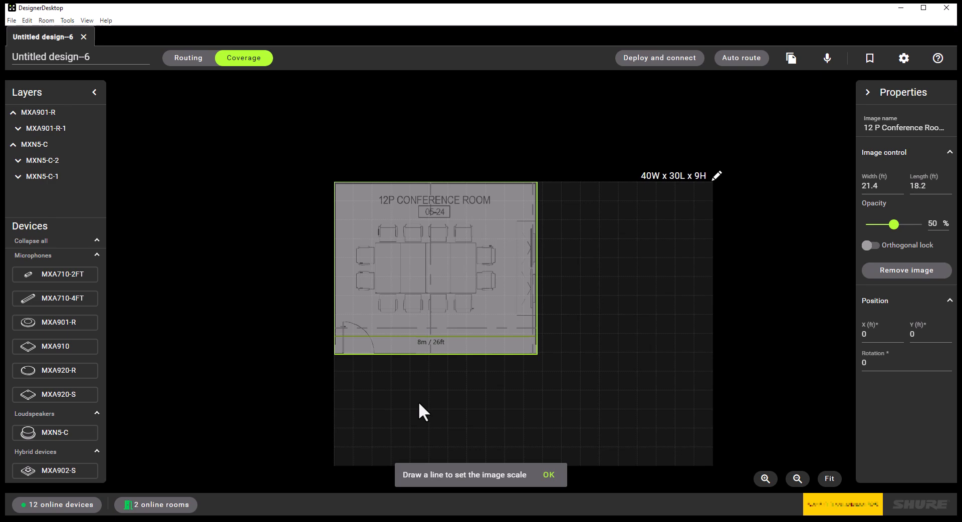
pyautogui.click(549, 475)
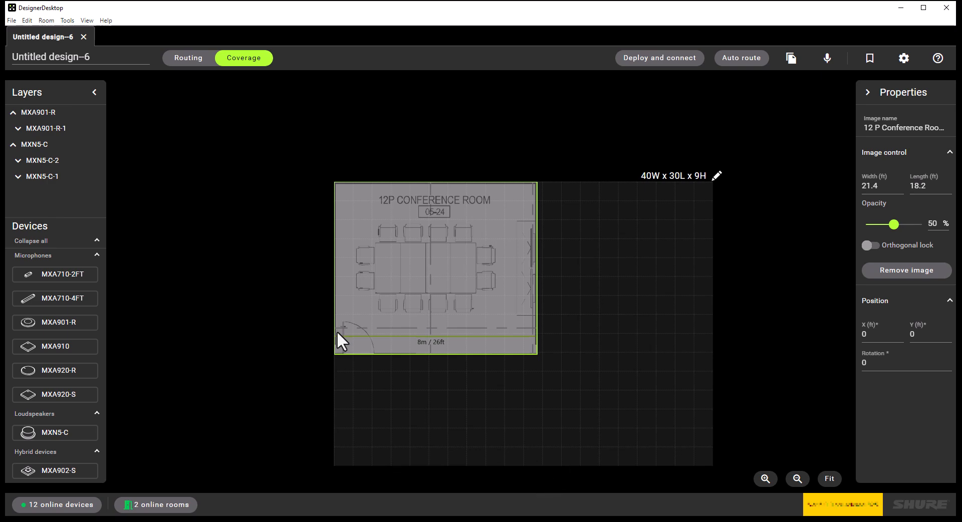
pyautogui.moveTo(336, 335); pyautogui.dragTo(536, 335)
pyautogui.moveTo(429, 276); pyautogui.dragTo(413, 273)
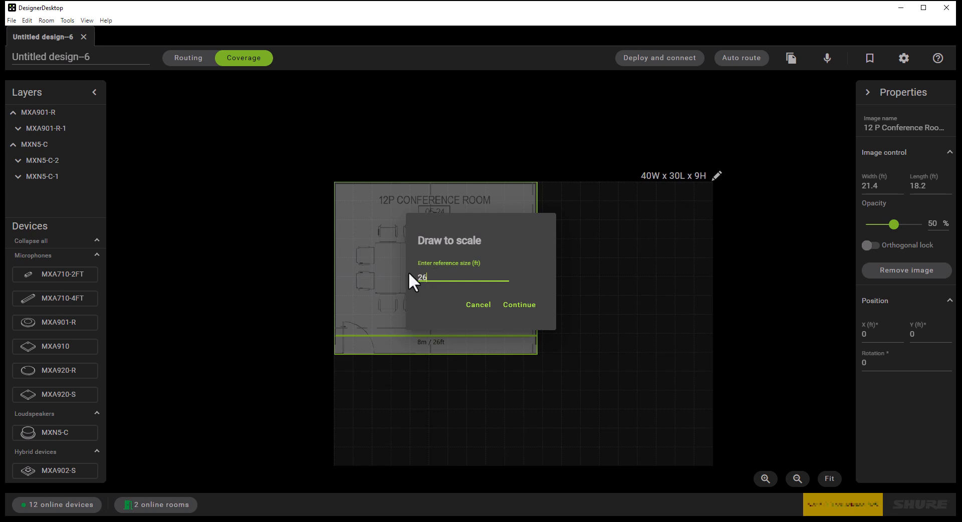
pyautogui.click(517, 307)
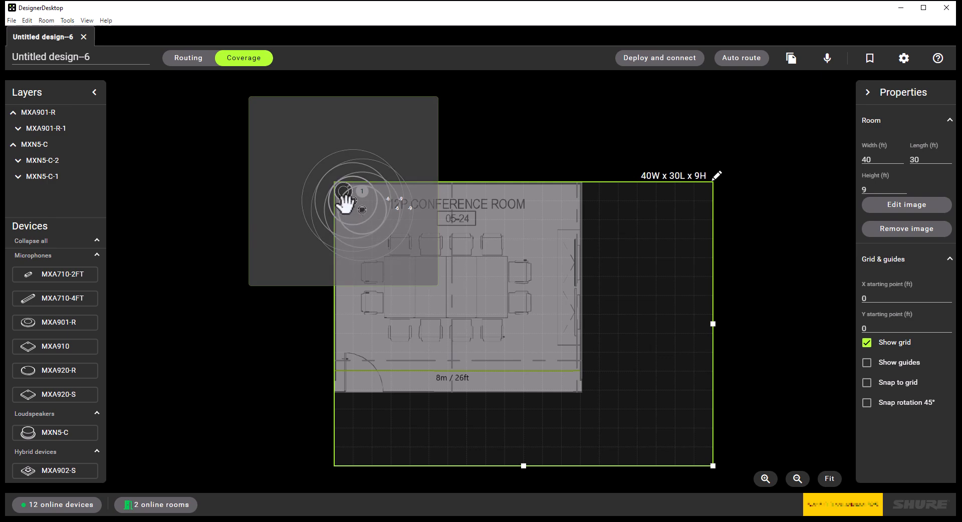
# Step: Move the MXA901-R to the centre of the conference table and position the two MXN5-C loudspeakers toward its opposite short ends
pyautogui.moveTo(342, 189); pyautogui.dragTo(447, 289)
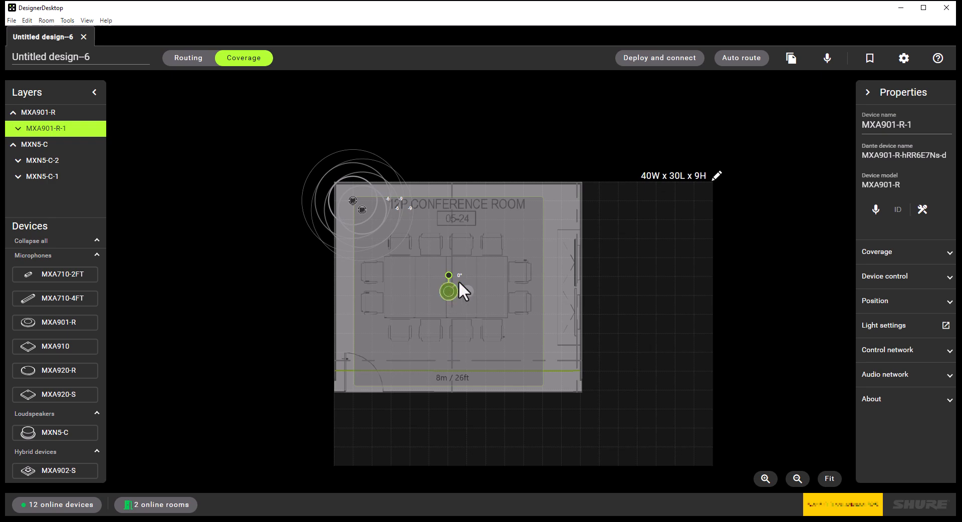
pyautogui.click(362, 214)
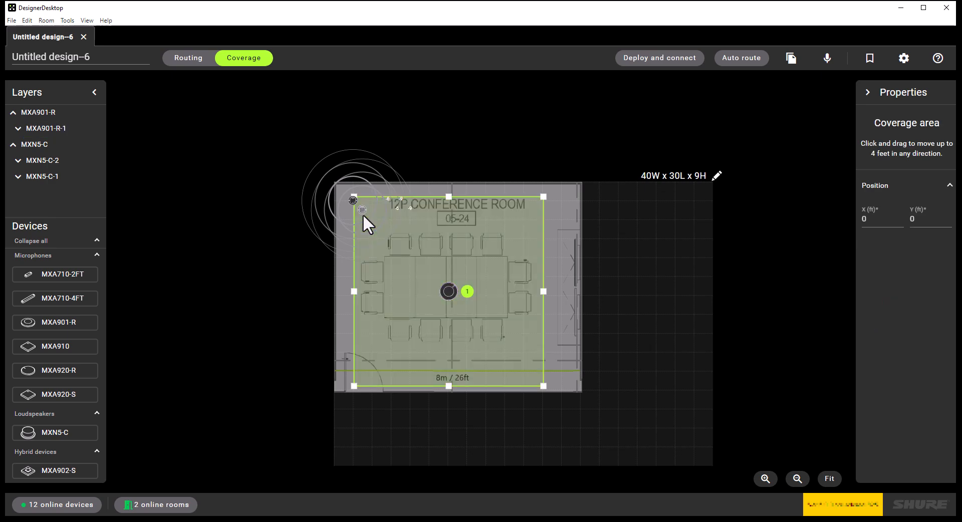
pyautogui.click(362, 211)
pyautogui.moveTo(362, 211); pyautogui.dragTo(499, 290)
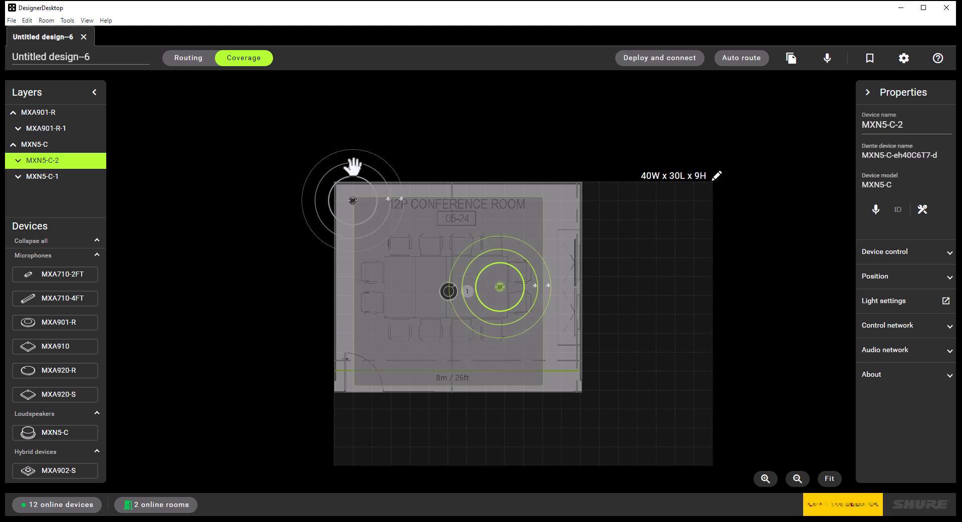
pyautogui.moveTo(352, 199); pyautogui.dragTo(396, 282)
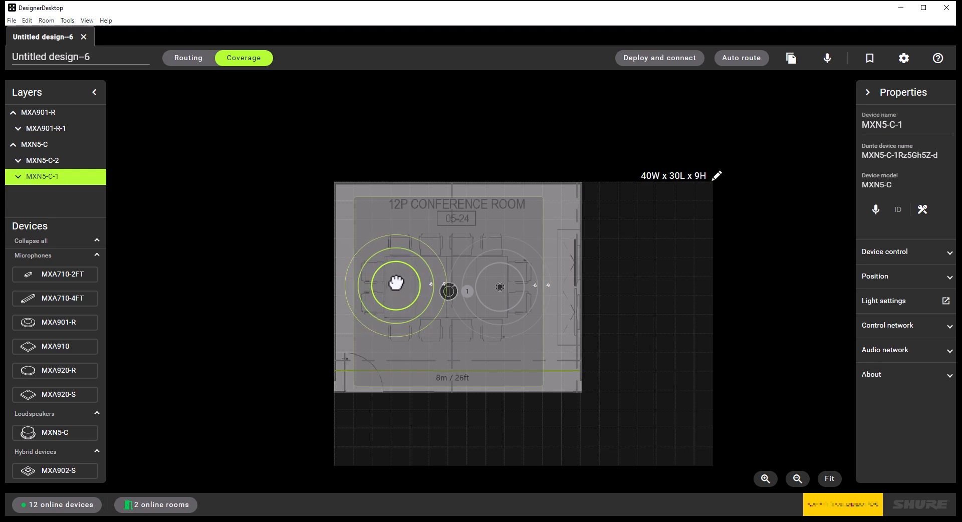
pyautogui.moveTo(396, 283); pyautogui.dragTo(395, 282)
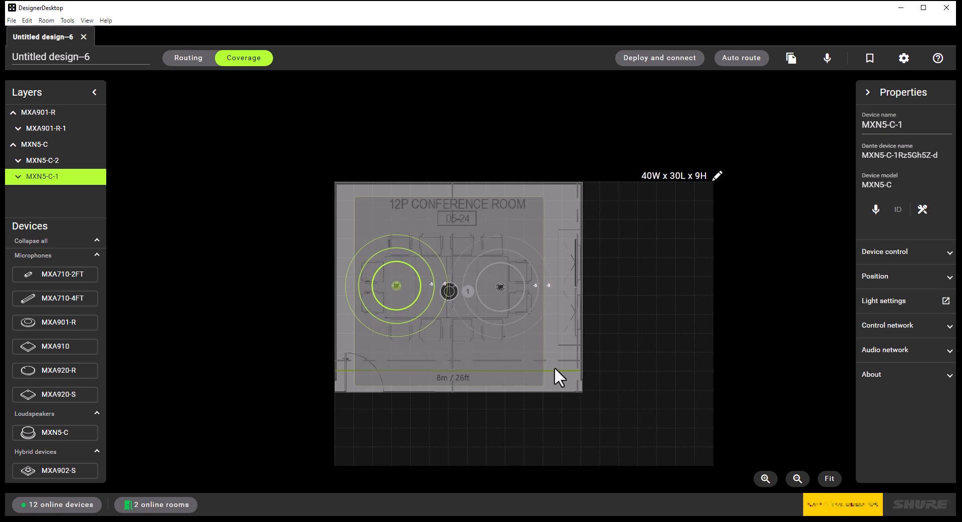
pyautogui.click(547, 349)
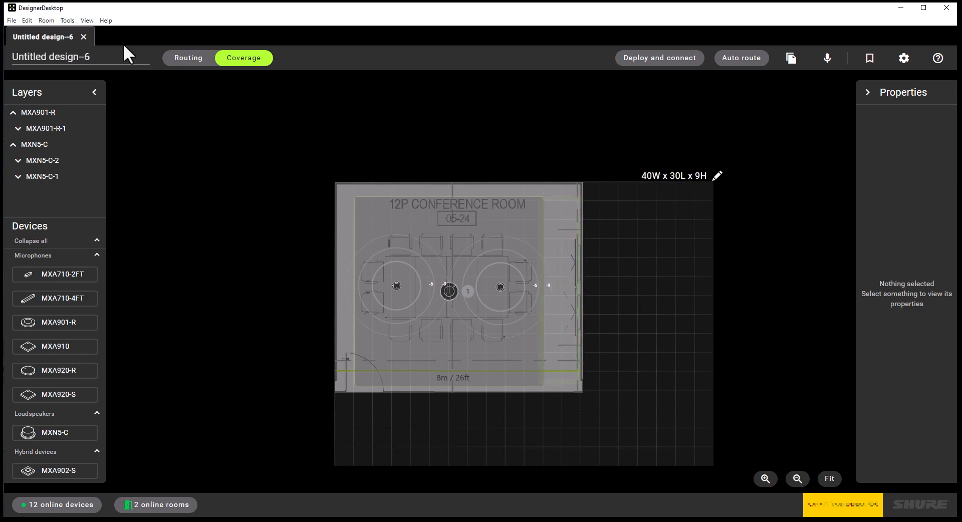
# Step: Return to the routing view and rename the design "12P Conf Rm w MXA901"
pyautogui.click(186, 62)
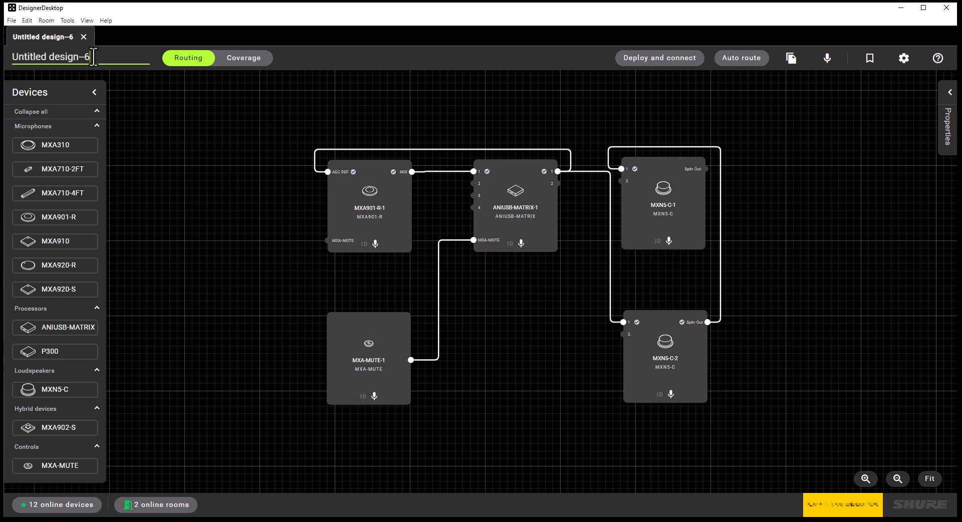
pyautogui.moveTo(93, 57); pyautogui.dragTo(5, 56)
pyautogui.write('12P Conf Rm')
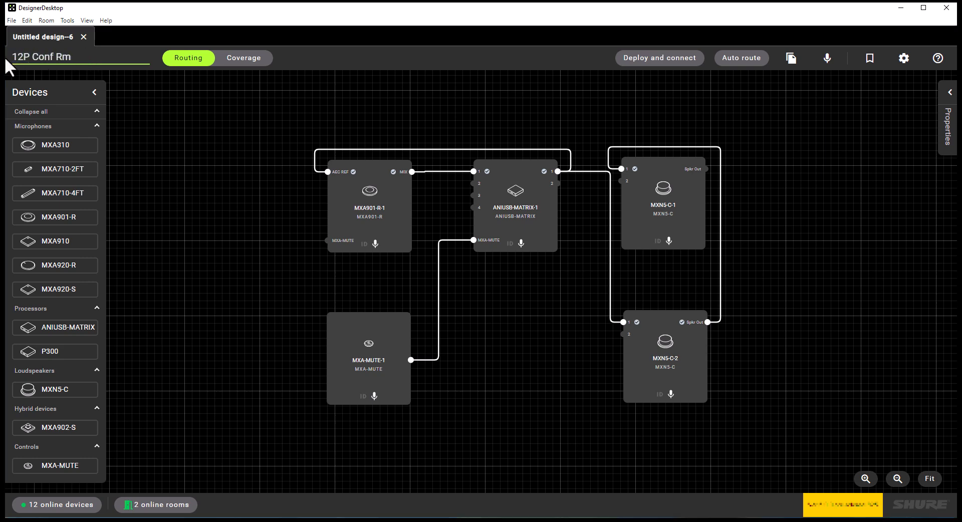
pyautogui.write(' w MXA901')
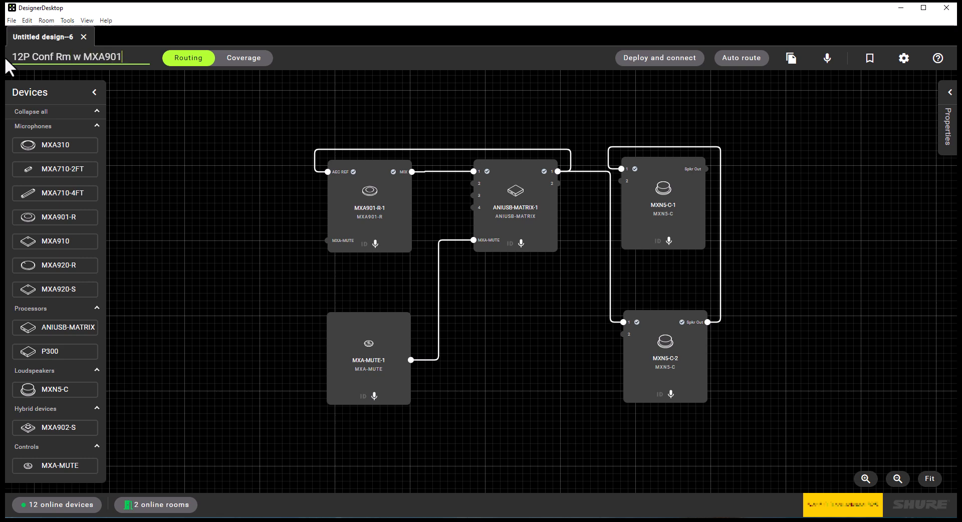
pyautogui.press('Return')
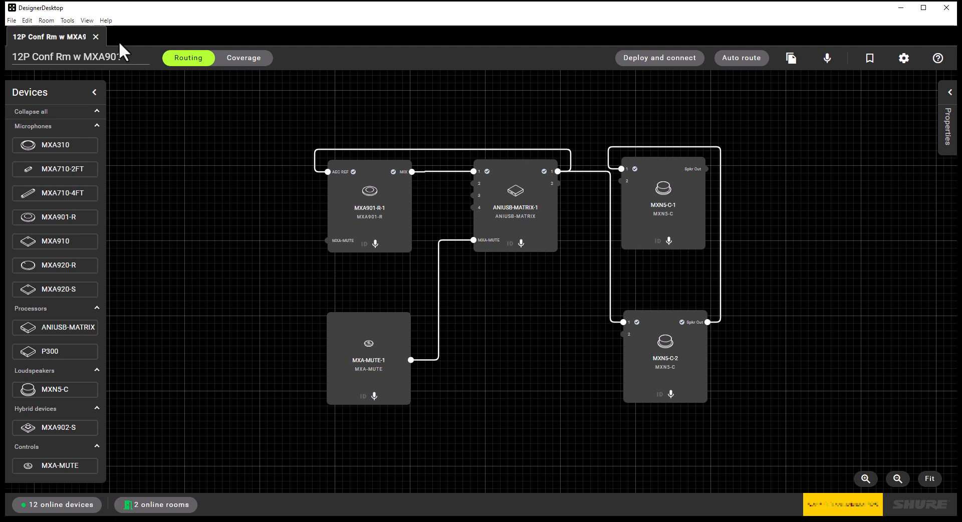
# Step: Close the finished conference room design, saving it to a room file
pyautogui.click(95, 37)
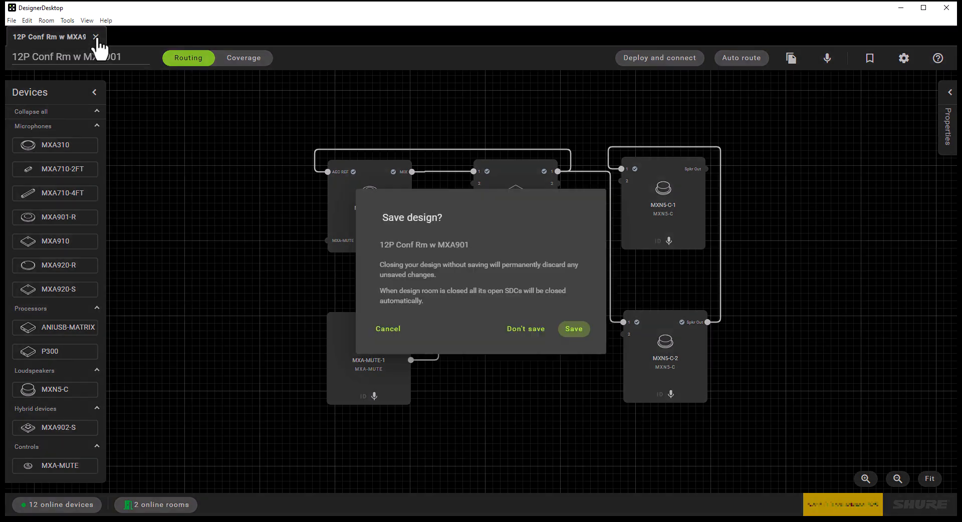
pyautogui.click(573, 328)
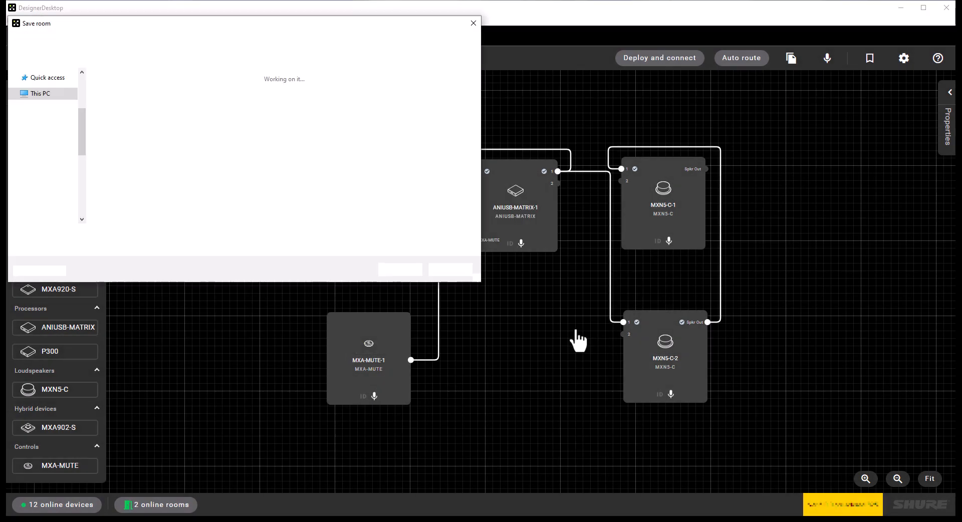
pyautogui.click(404, 270)
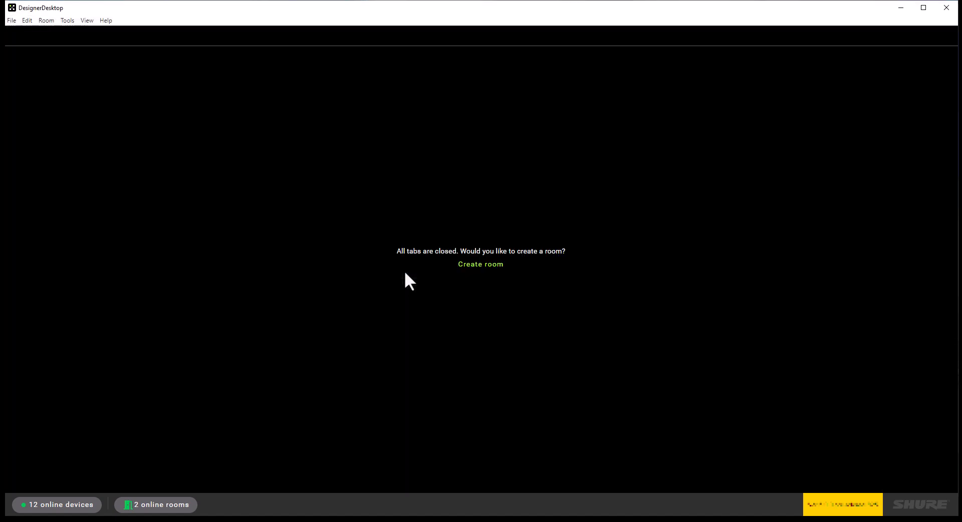
# Step: Create a new room and add an MXA920-S, an ANIUSB-MATRIX, two MXN5-C loudspeakers and an MXA-MUTE to the routing canvas
pyautogui.click(464, 265)
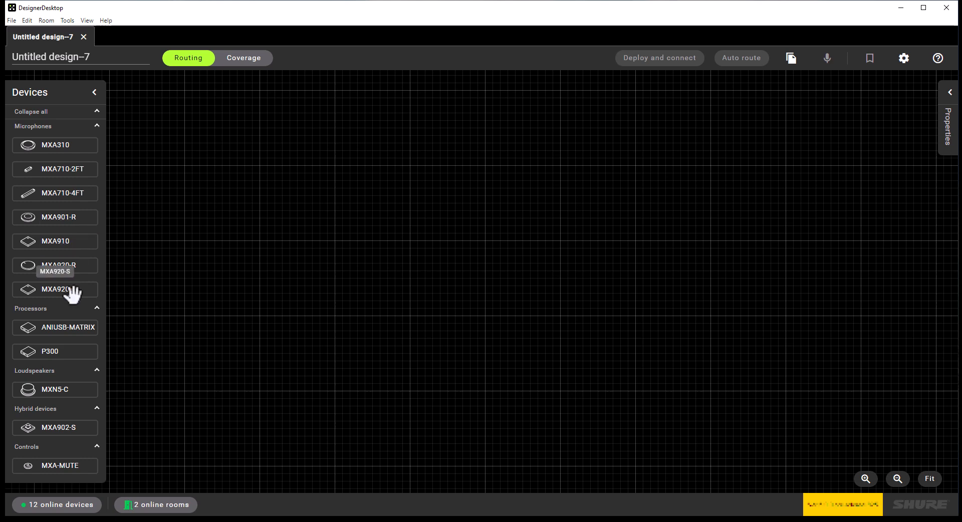
pyautogui.moveTo(65, 290); pyautogui.dragTo(384, 175)
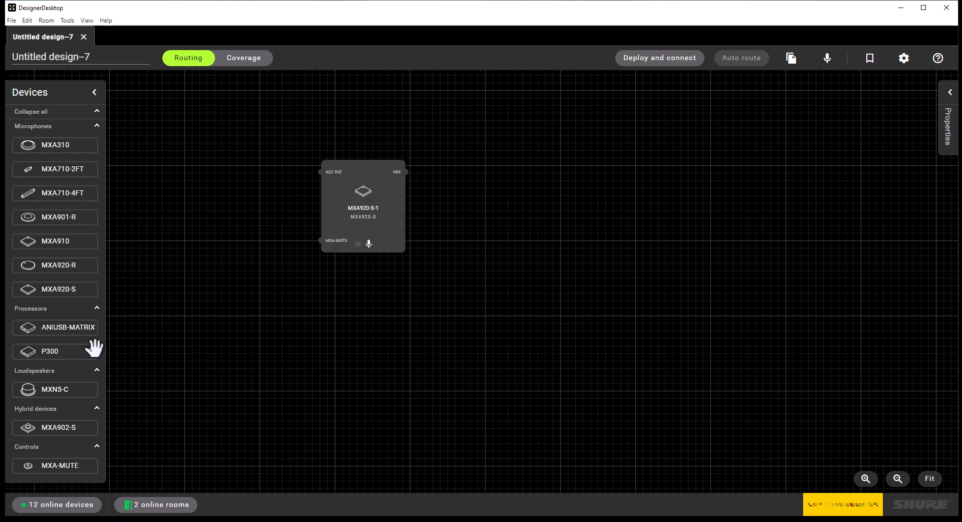
pyautogui.moveTo(75, 326); pyautogui.dragTo(551, 180)
pyautogui.moveTo(50, 389); pyautogui.dragTo(661, 191)
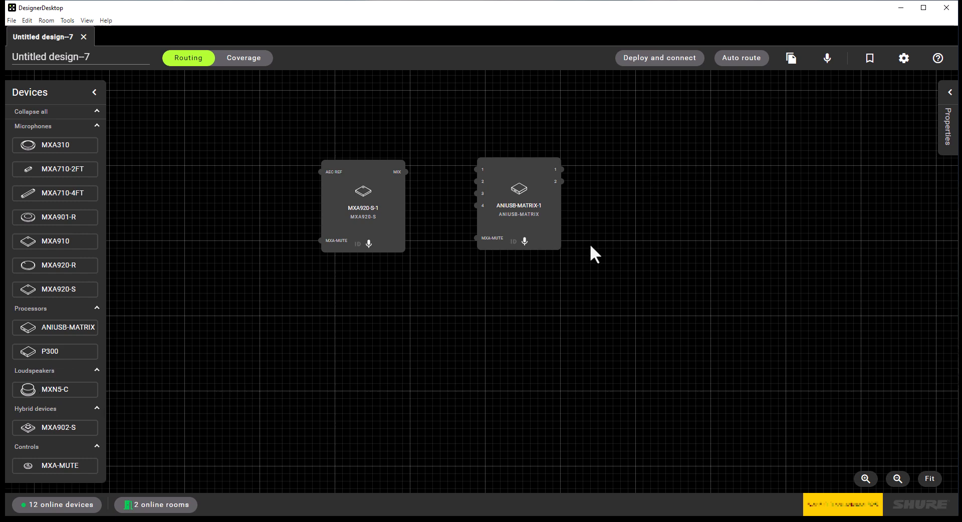
pyautogui.moveTo(58, 389); pyautogui.dragTo(659, 331)
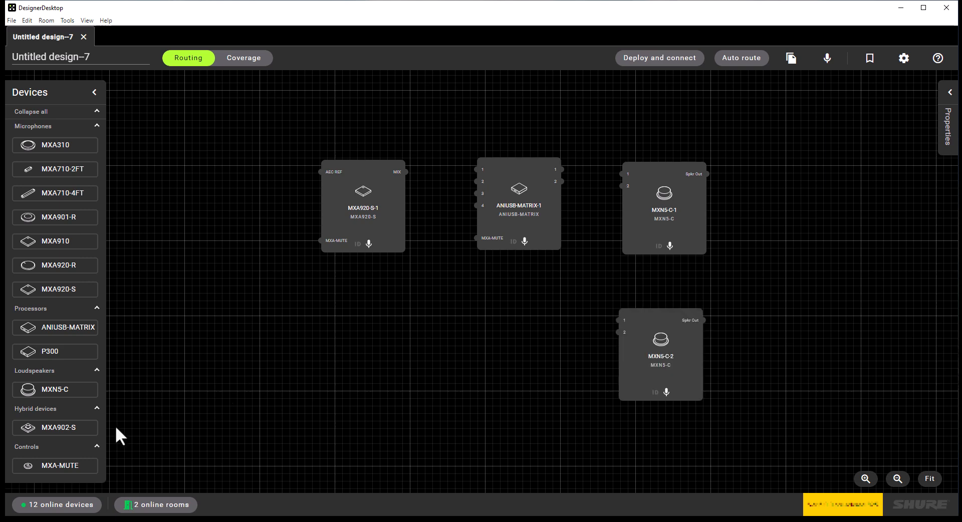
pyautogui.moveTo(67, 461); pyautogui.dragTo(384, 323)
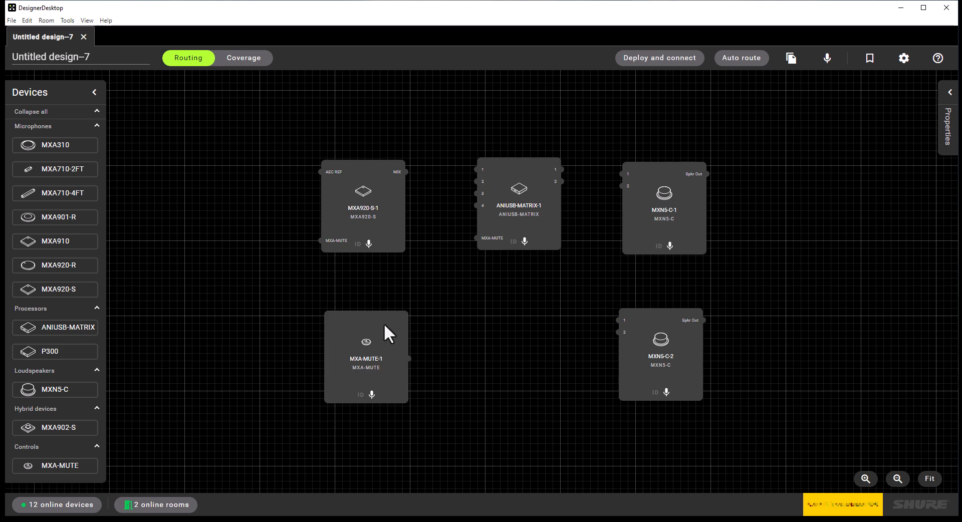
# Step: Auto route the room with audio routes, mute synchronization and audio settings adjustment all applied
pyautogui.click(742, 58)
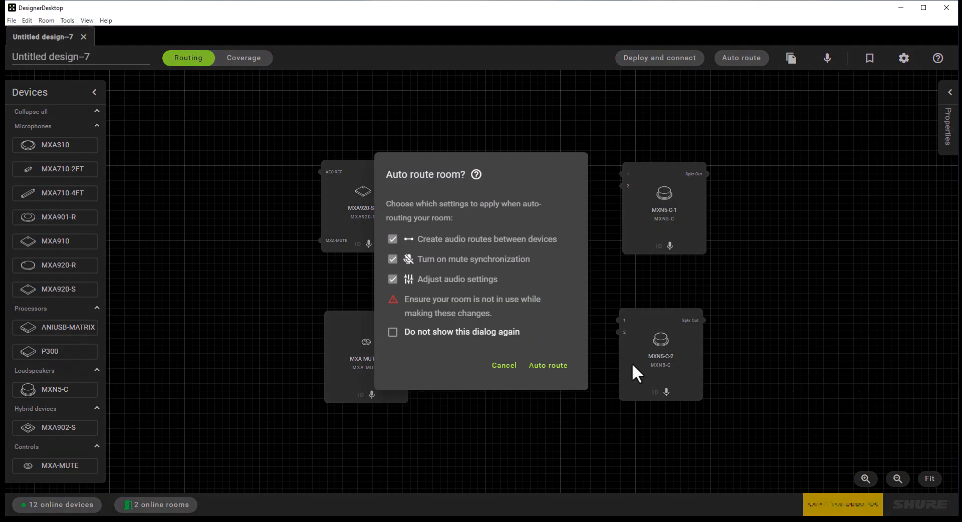
pyautogui.click(547, 366)
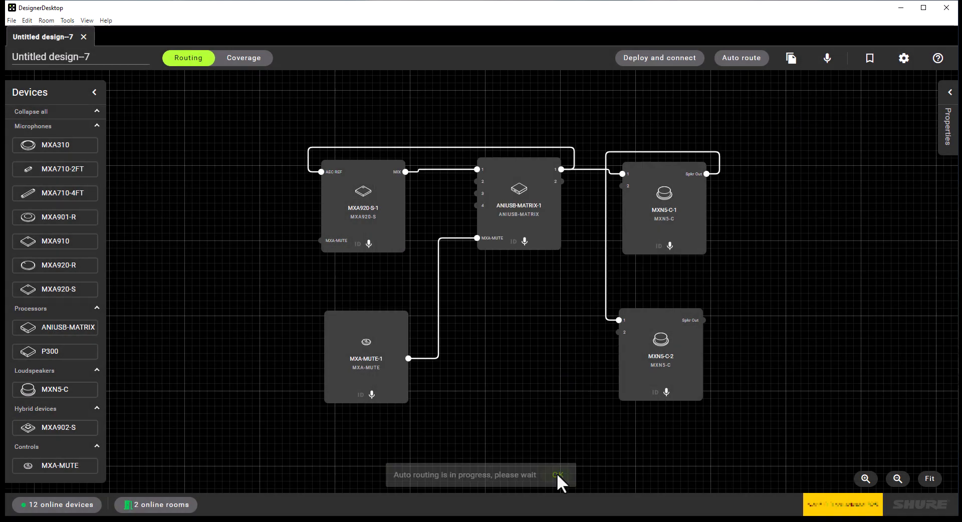
pyautogui.click(566, 331)
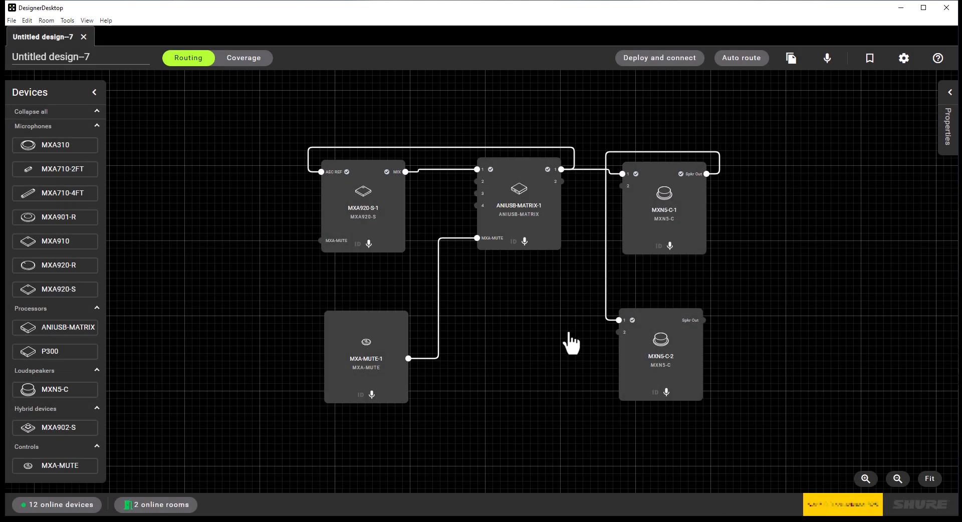
# Step: Switch to the coverage view and add "12 P Conference Room.png" as the room's floor plan image
pyautogui.click(251, 60)
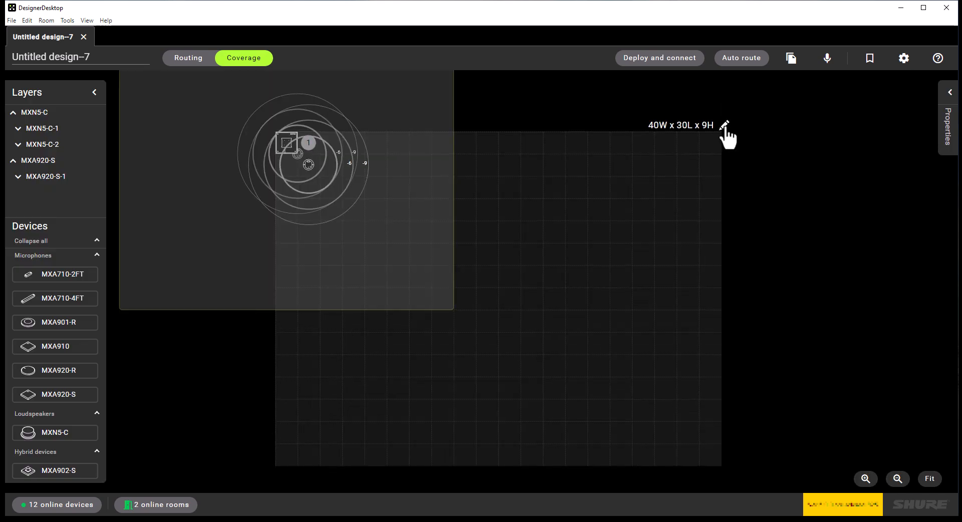
pyautogui.click(942, 115)
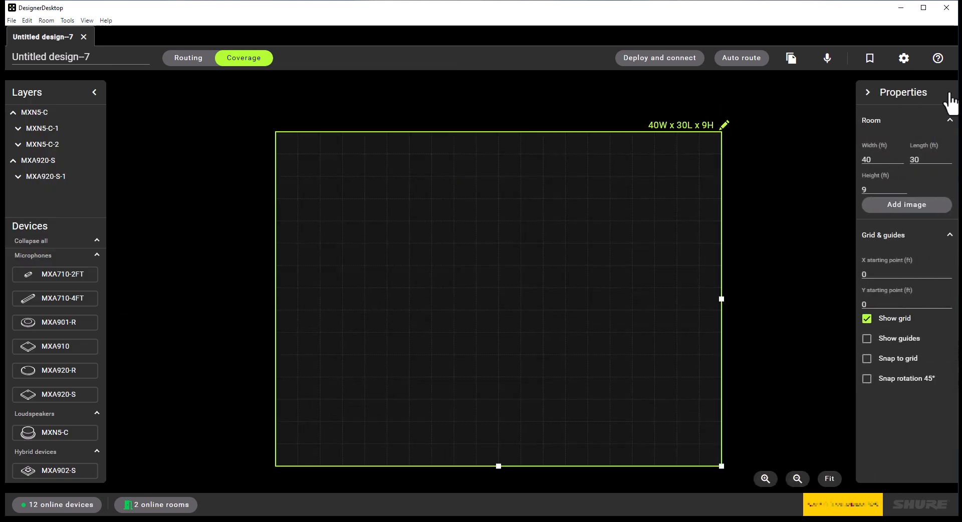
pyautogui.click(913, 213)
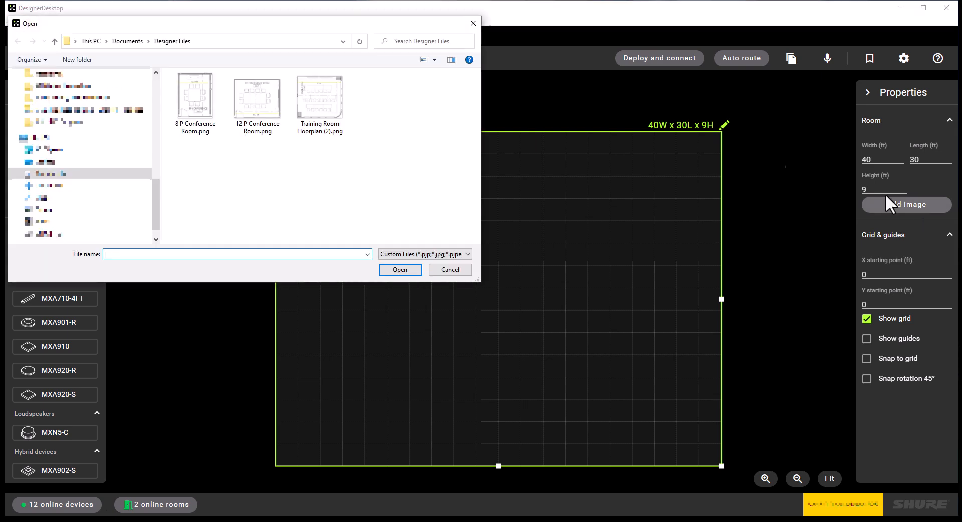
pyautogui.click(270, 108)
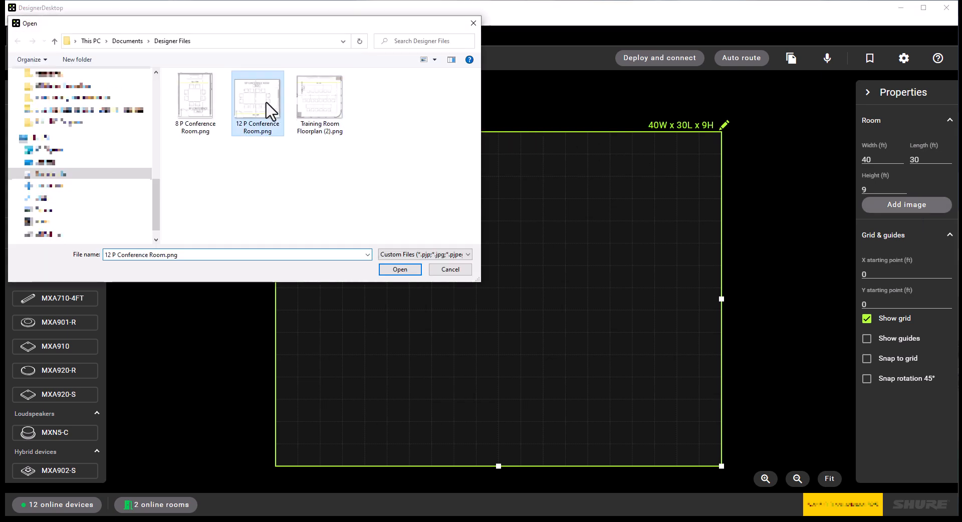
pyautogui.click(408, 274)
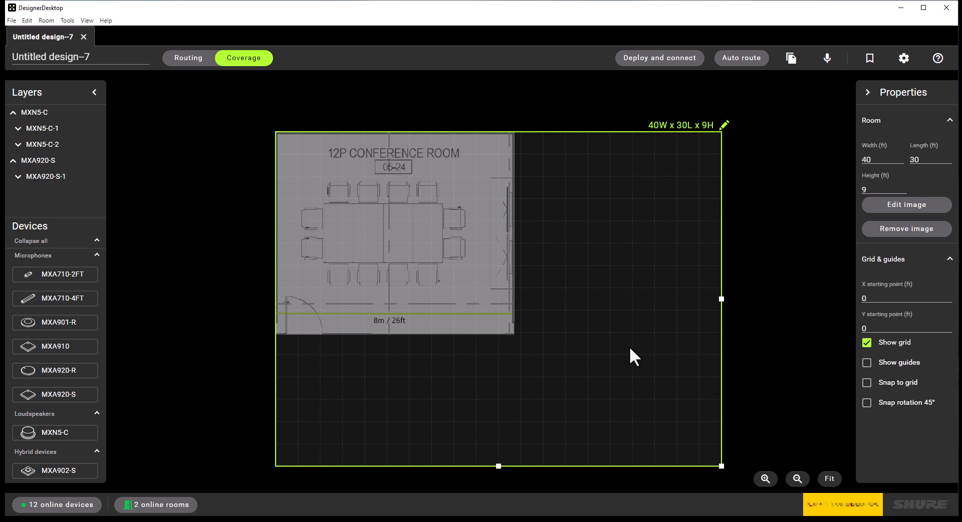
# Step: Scale the floor plan by drawing a reference line along its 8m / 26ft dimension and setting the reference size to 26 ft
pyautogui.click(904, 205)
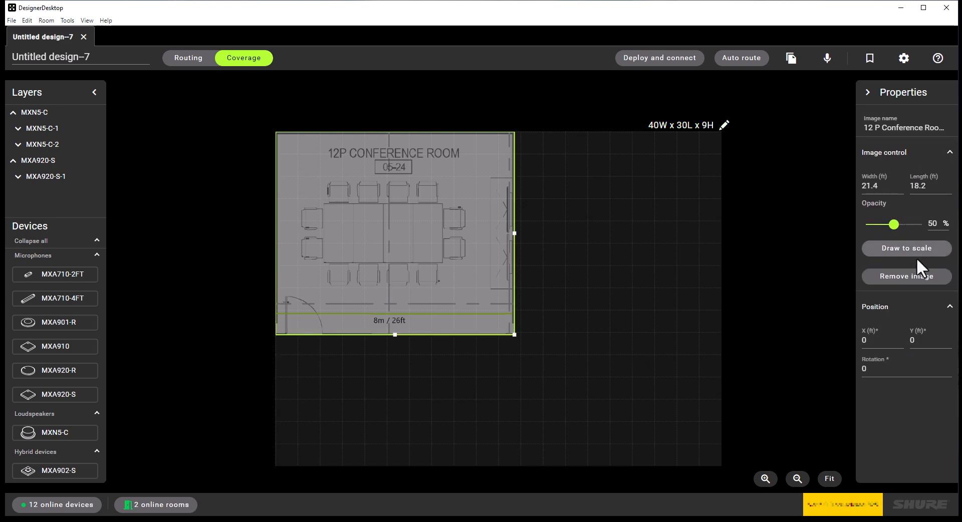
pyautogui.click(911, 251)
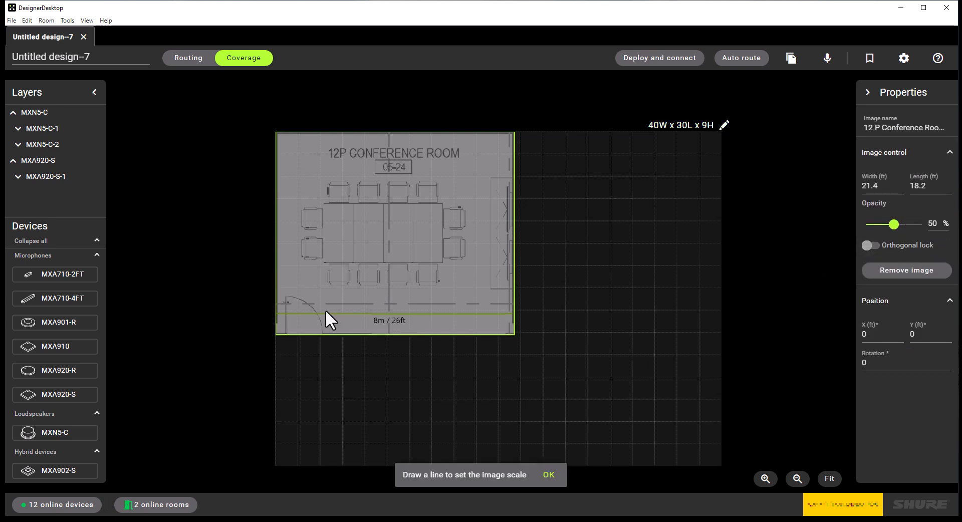
pyautogui.click(549, 474)
pyautogui.moveTo(276, 314)
pyautogui.mouseDown()
pyautogui.moveTo(497, 314)
pyautogui.moveTo(515, 329)
pyautogui.moveTo(513, 313)
pyautogui.mouseUp()
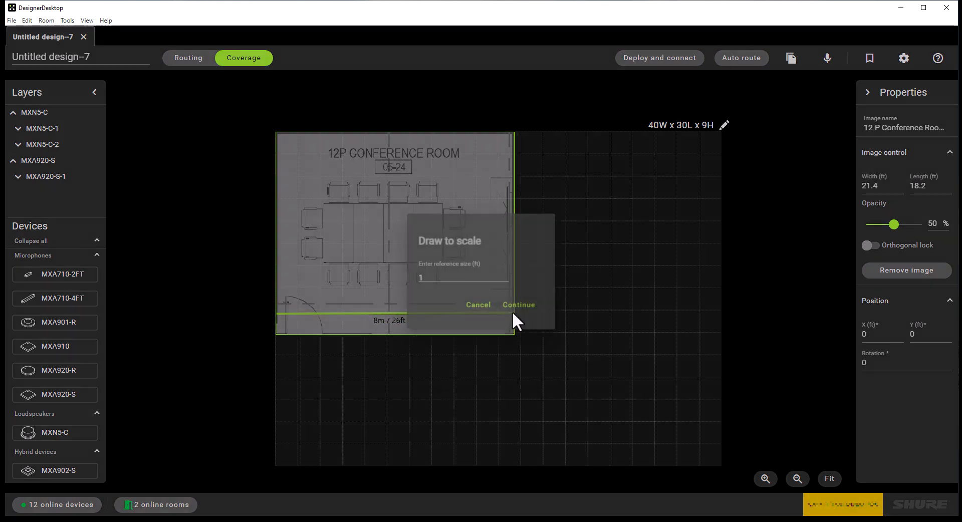
pyautogui.write('2')
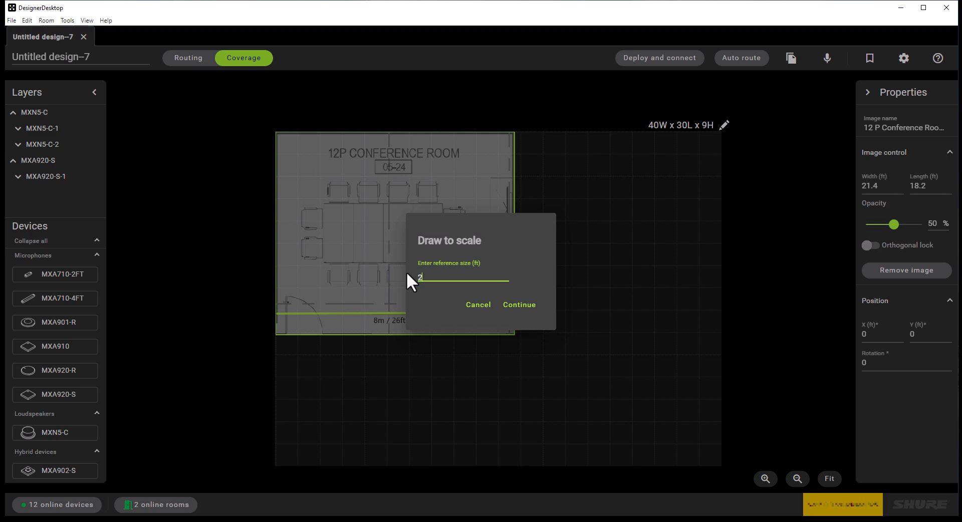
pyautogui.write('6')
pyautogui.click(519, 305)
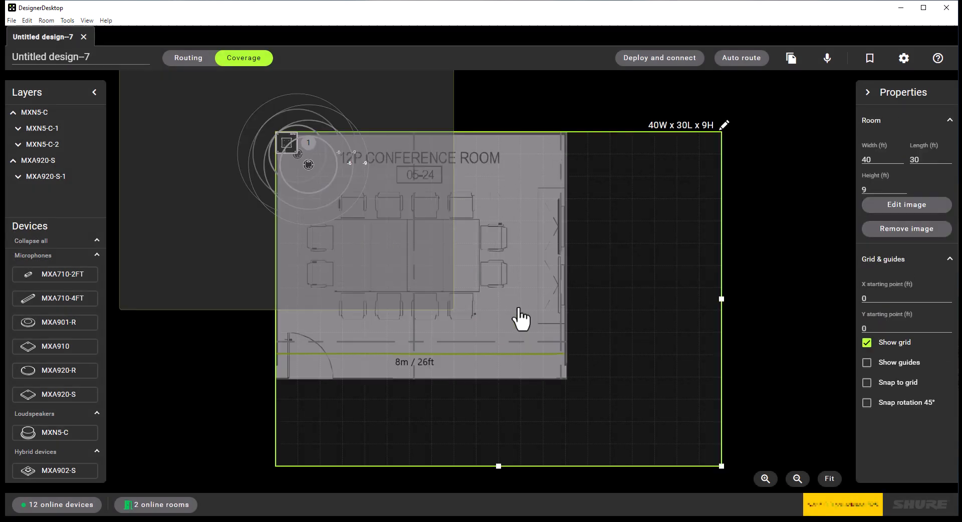
# Step: Move the MXA920-S to the centre of the conference table and shrink its coverage area to surround the table and chairs
pyautogui.moveTo(286, 142); pyautogui.dragTo(412, 254)
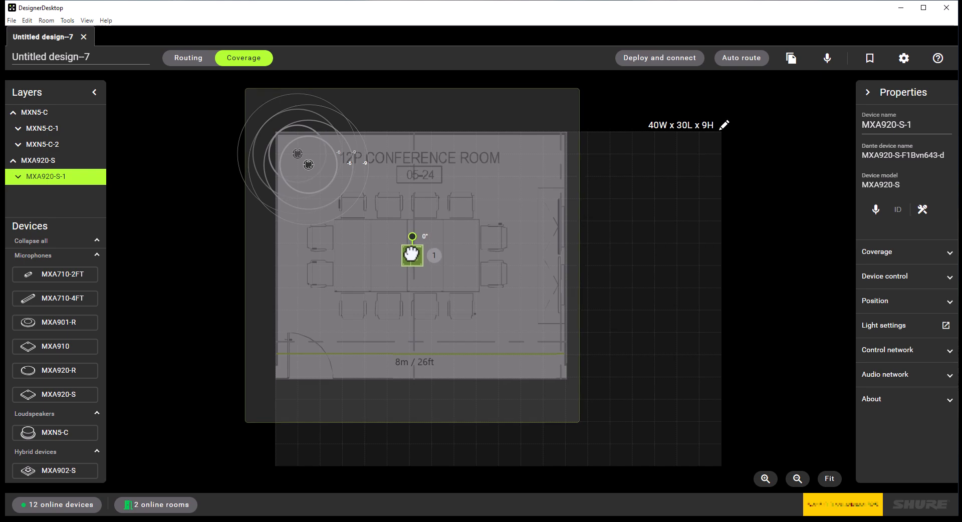
pyautogui.click(527, 130)
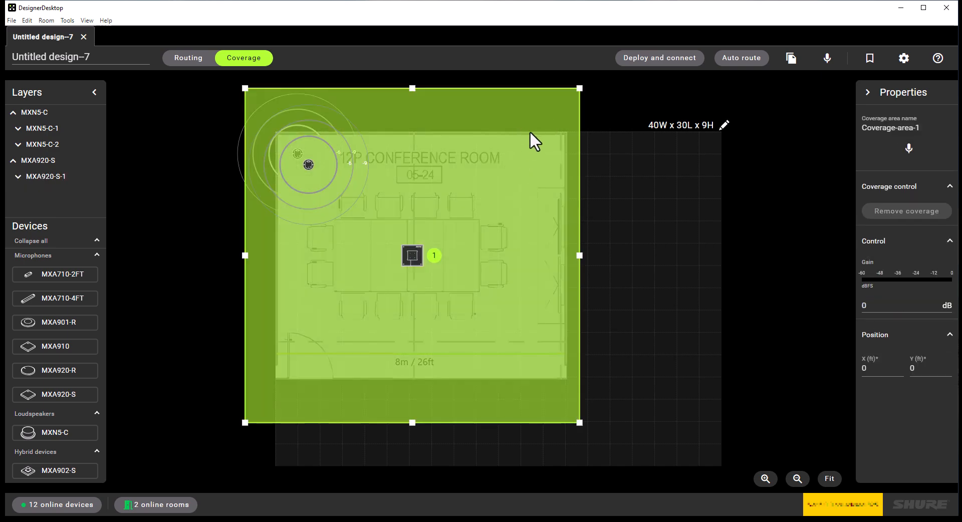
pyautogui.moveTo(580, 88); pyautogui.dragTo(529, 167)
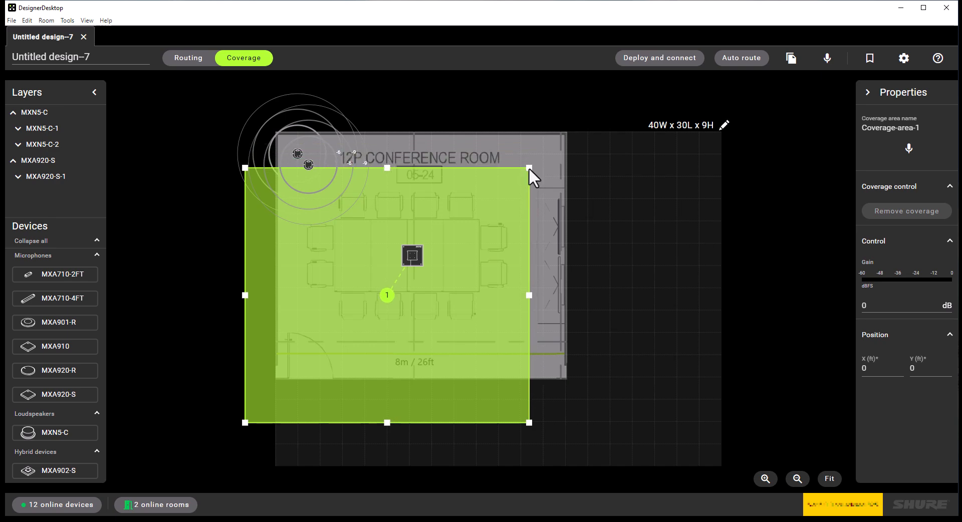
pyautogui.moveTo(245, 422); pyautogui.dragTo(301, 347)
pyautogui.moveTo(529, 257); pyautogui.dragTo(549, 260)
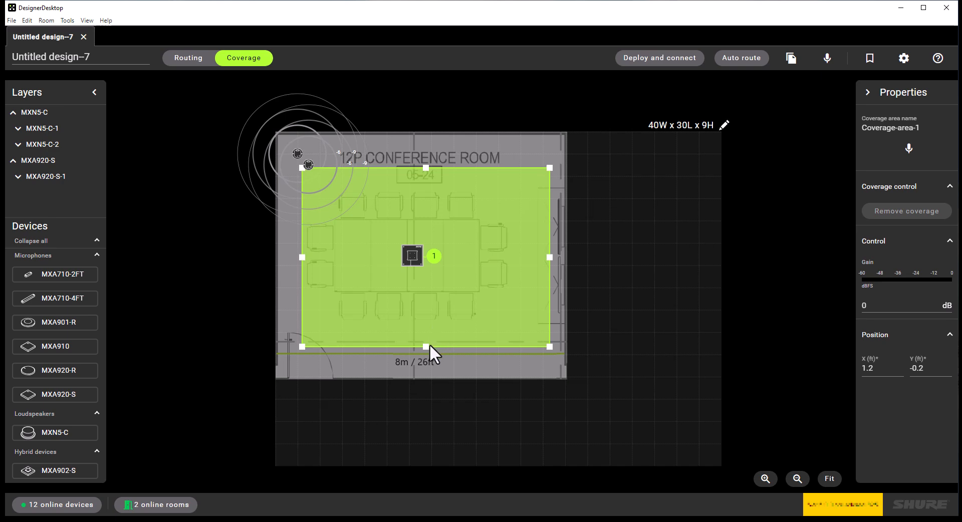
pyautogui.moveTo(426, 168); pyautogui.dragTo(426, 170)
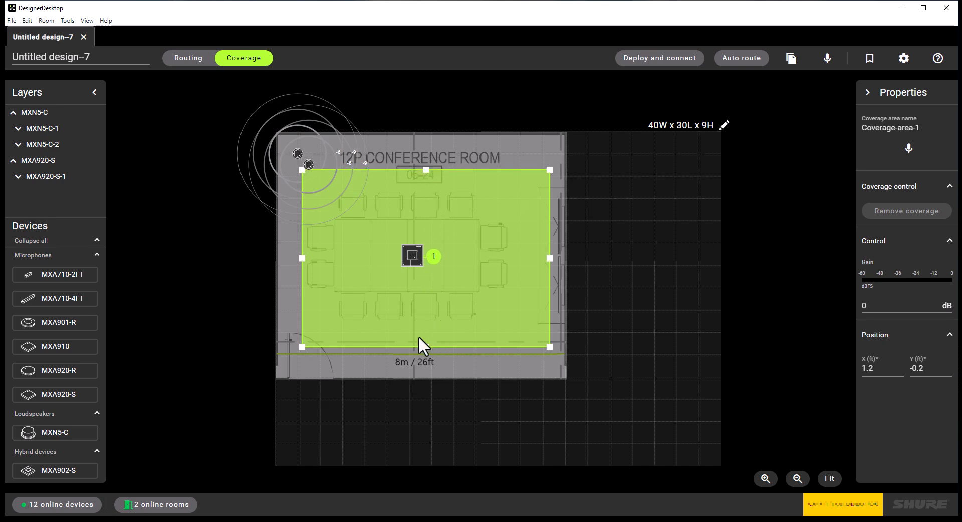
pyautogui.moveTo(425, 345); pyautogui.dragTo(425, 338)
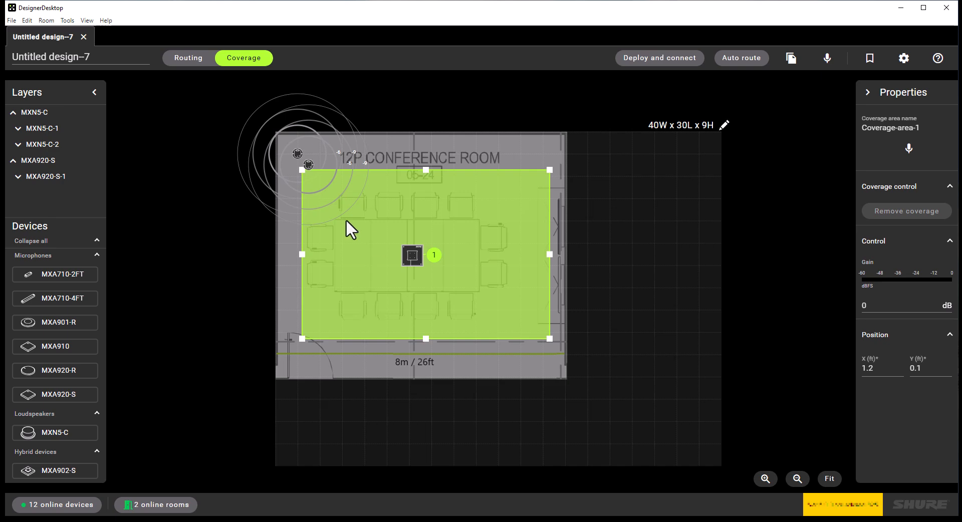
# Step: Position the two MXN5-C loudspeakers over the conference table, one toward each short end, on either side of the MXA920-S
pyautogui.moveTo(308, 167); pyautogui.dragTo(472, 258)
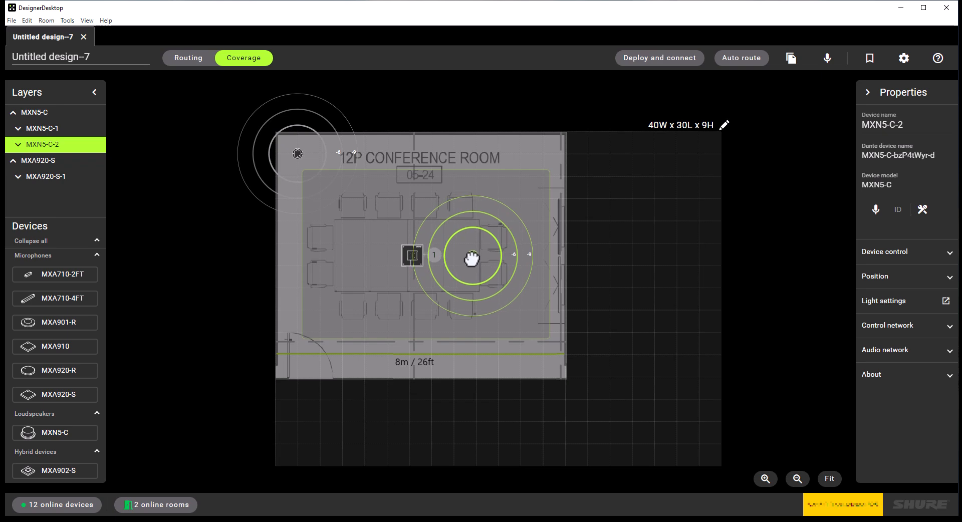
pyautogui.click(297, 154)
pyautogui.moveTo(297, 154); pyautogui.dragTo(348, 255)
pyautogui.click(349, 257)
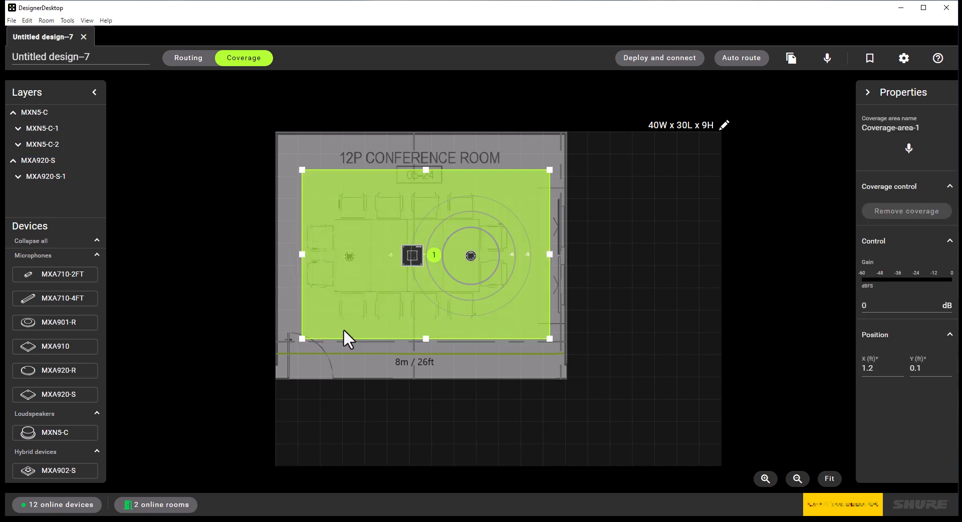
pyautogui.click(353, 346)
pyautogui.click(351, 260)
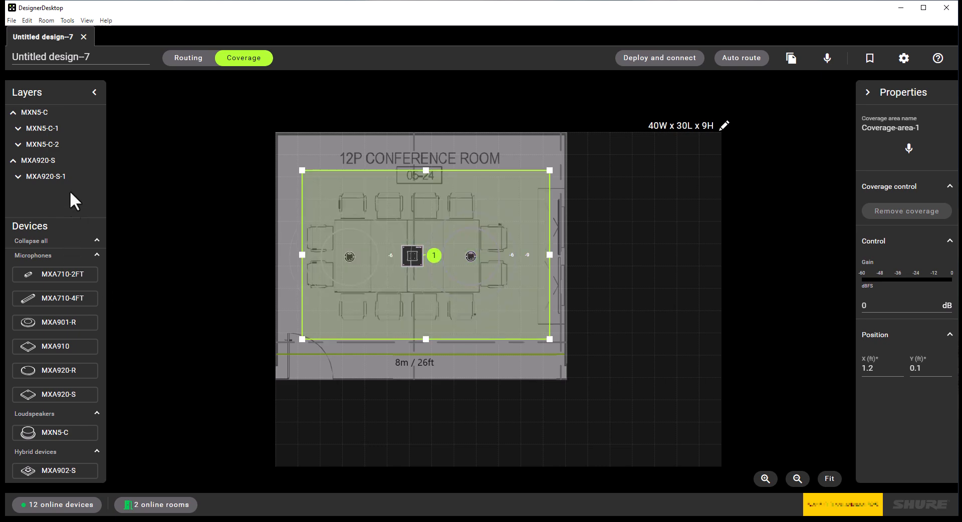
# Step: Hide the MXA920-S coverage to view the loudspeaker coverage alone, show it again and clear the selection
pyautogui.click(93, 160)
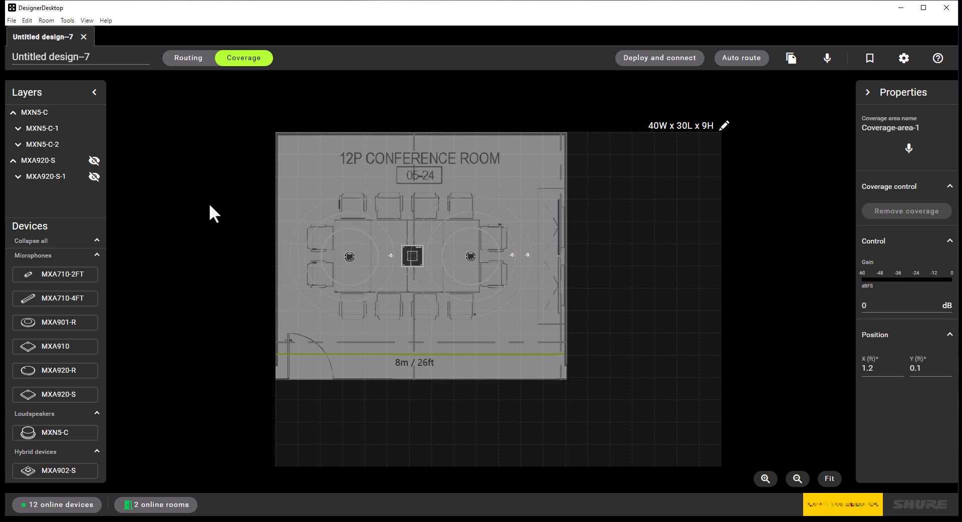
pyautogui.click(94, 161)
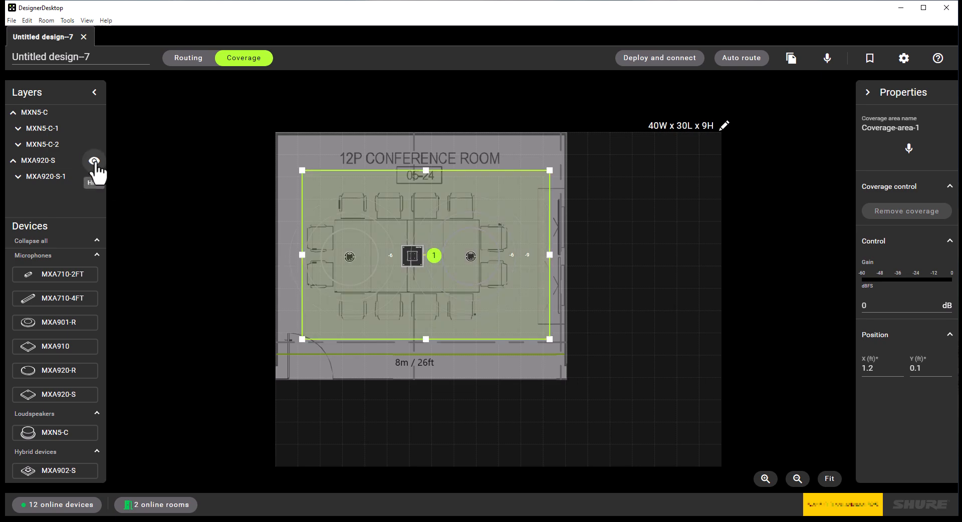
pyautogui.click(500, 363)
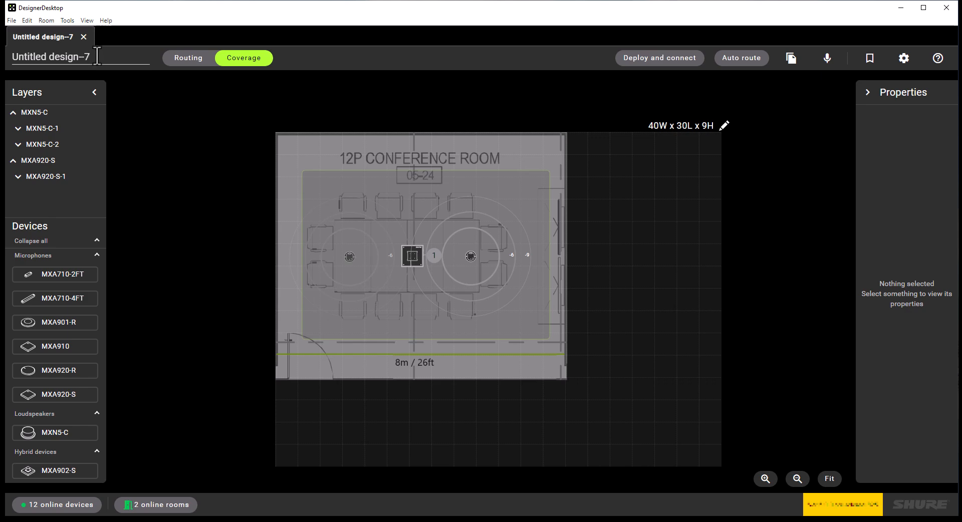
# Step: Rename the design "12P Conf Rm W MXA920"
pyautogui.click(10, 57)
pyautogui.write('12P Conf')
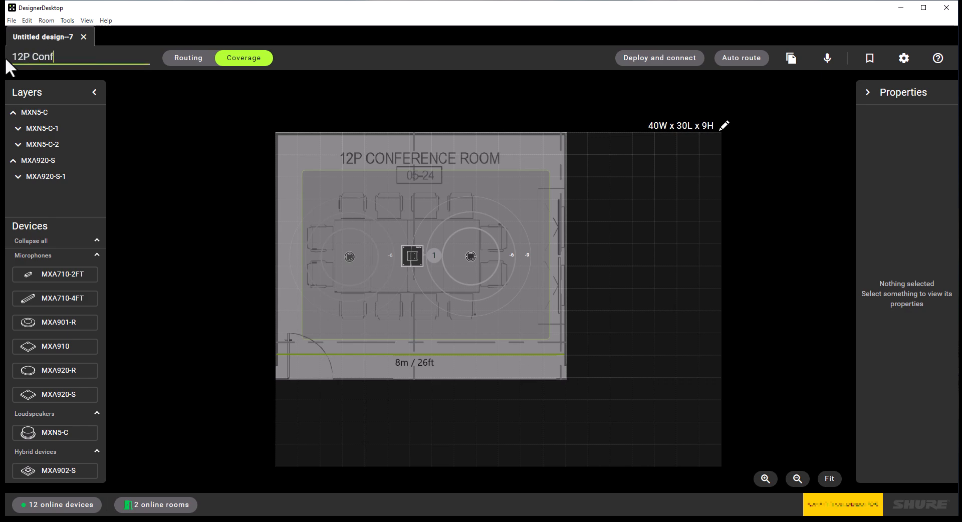
pyautogui.write(' Rm W MXA920')
pyautogui.press('Return')
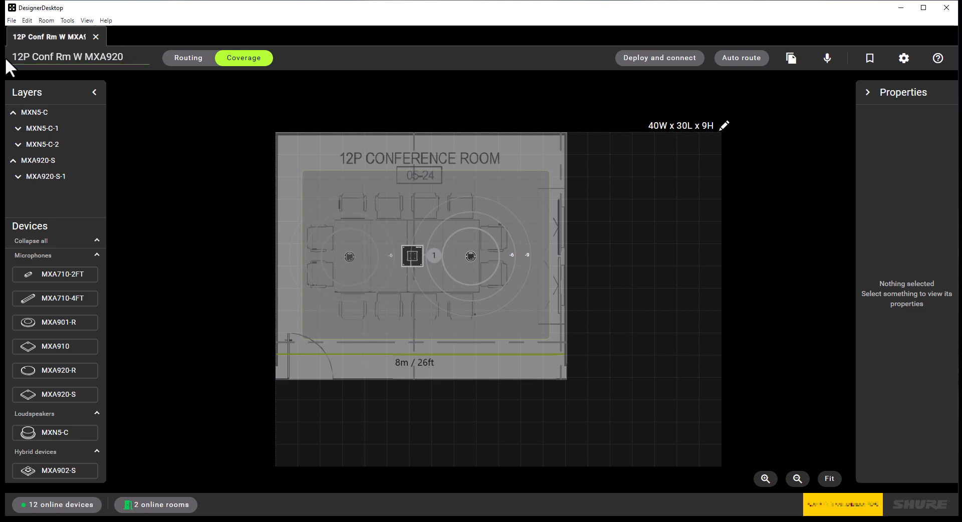
# Step: Close the MXA920 conference room design, saving it to a room file
pyautogui.click(96, 36)
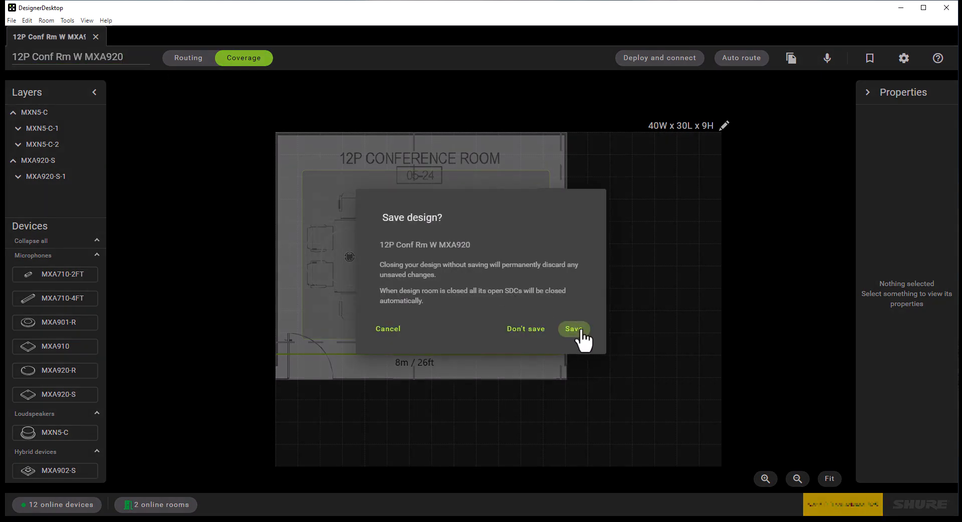
pyautogui.click(574, 329)
pyautogui.click(406, 270)
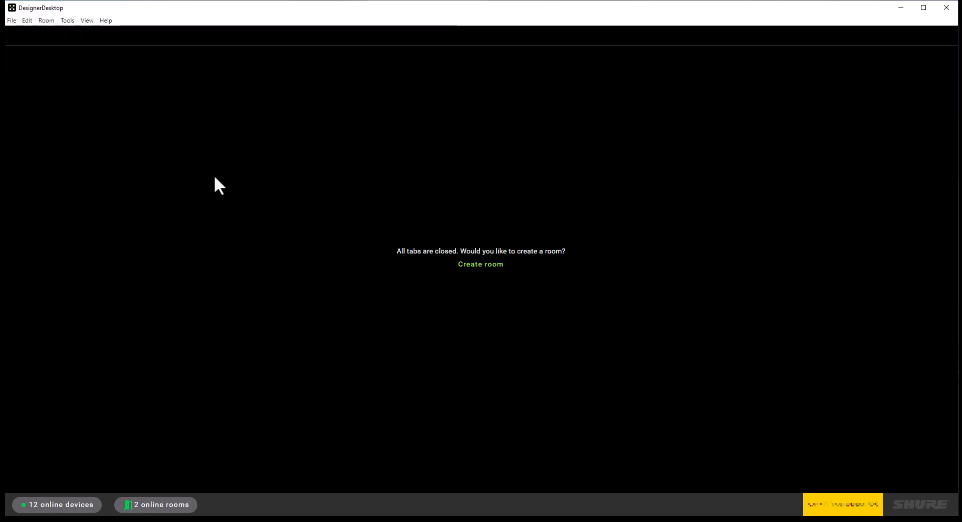
# Step: Create a new room design containing an MXA902-S, an ANIUSB-MATRIX and an MXA-MUTE
pyautogui.click(470, 266)
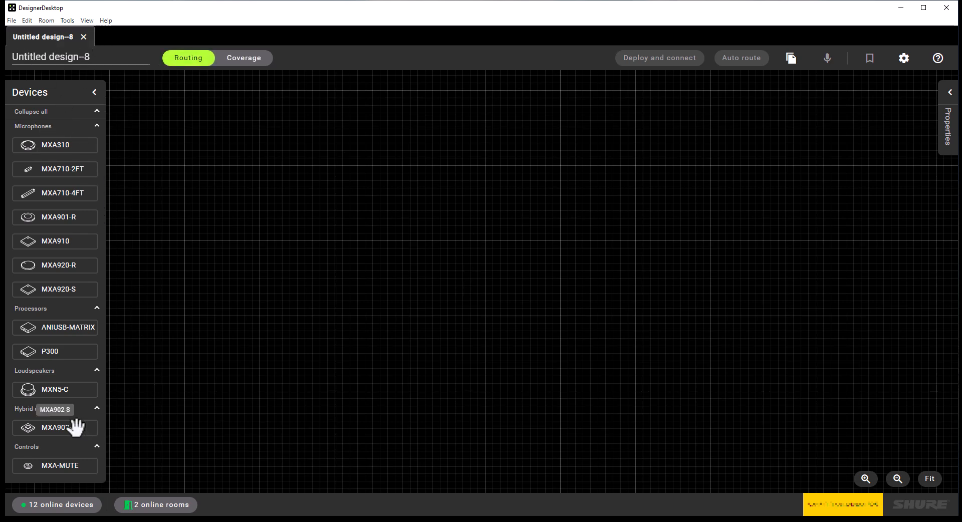
pyautogui.moveTo(76, 428); pyautogui.dragTo(395, 170)
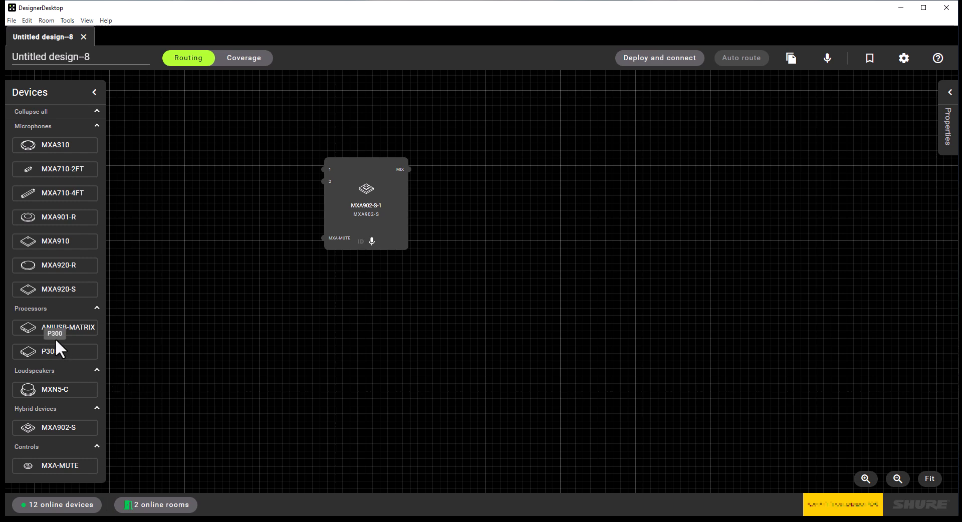
pyautogui.moveTo(70, 327); pyautogui.dragTo(540, 174)
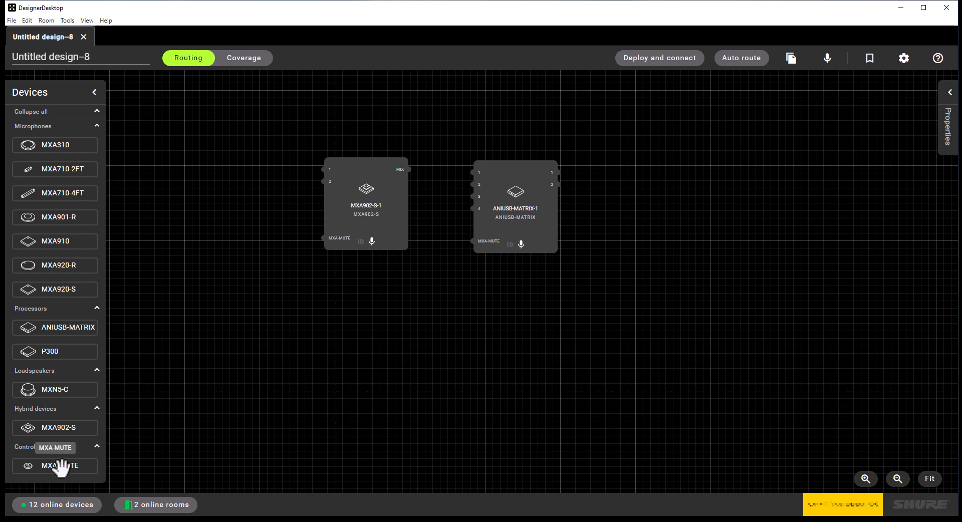
pyautogui.moveTo(61, 467); pyautogui.dragTo(380, 324)
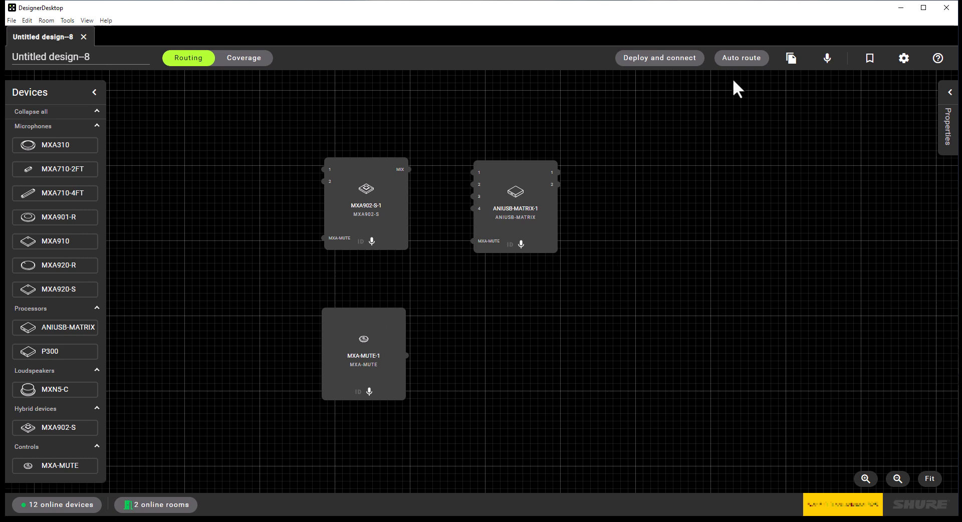
# Step: Auto-route the MXA902-S room, creating audio routes, turning on mute synchronization and adjusting audio settings
pyautogui.click(731, 62)
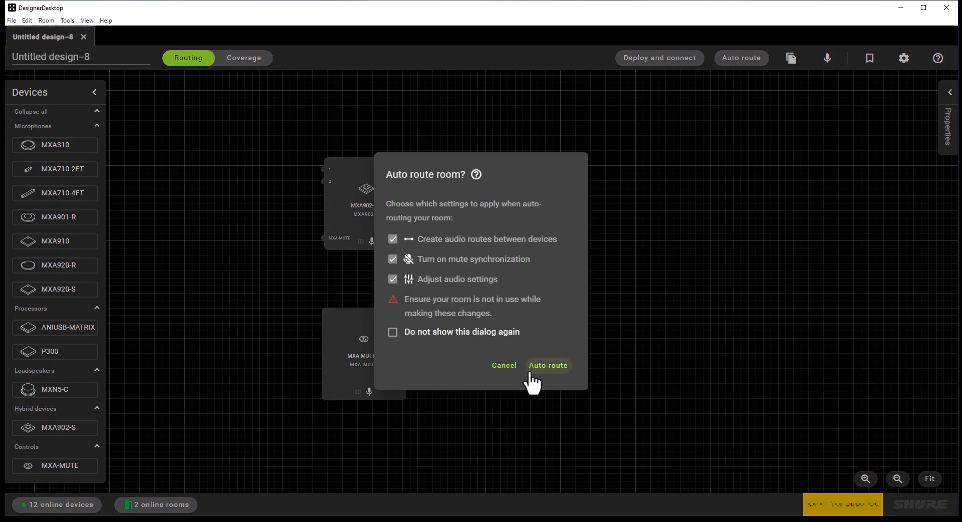
pyautogui.click(548, 366)
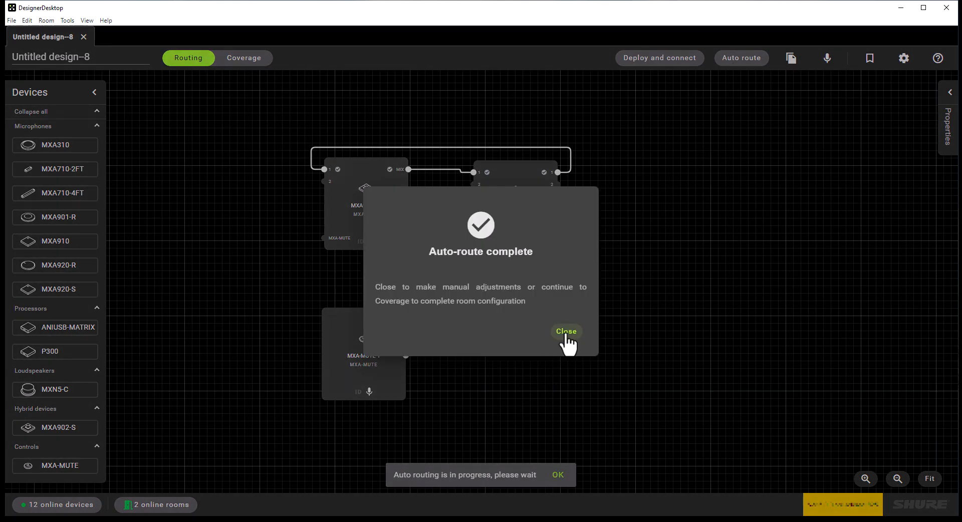
pyautogui.click(565, 333)
pyautogui.click(558, 474)
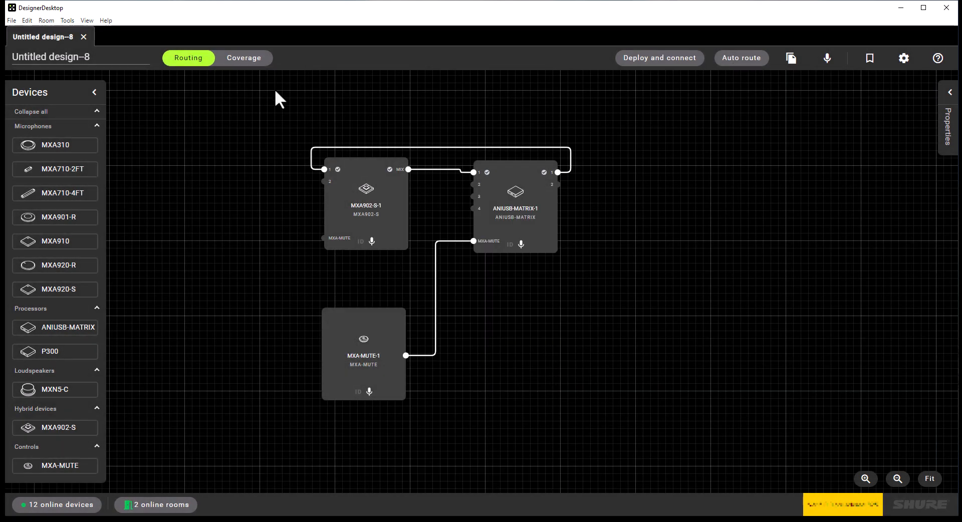
# Step: Add the floor plan image "12 P Conference Room.png" to the room's coverage map
pyautogui.click(246, 61)
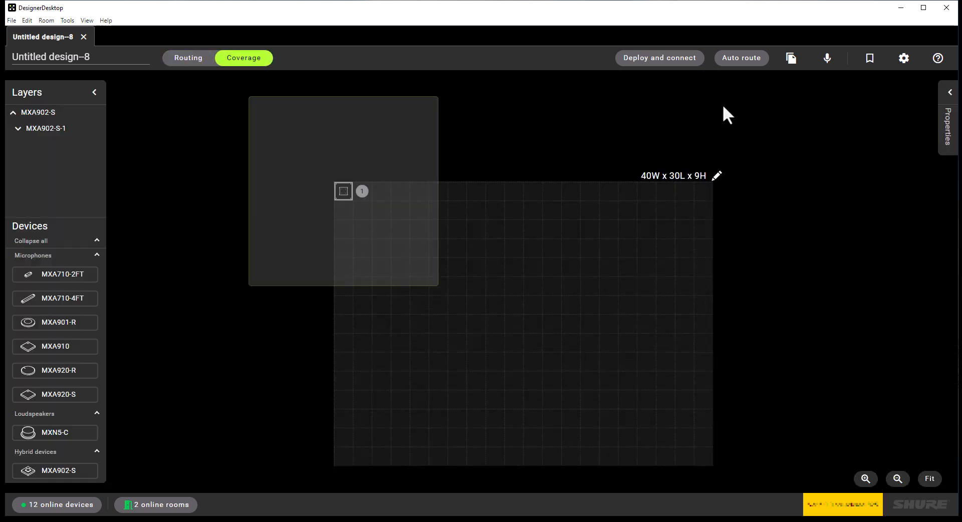
pyautogui.click(712, 185)
pyautogui.click(949, 93)
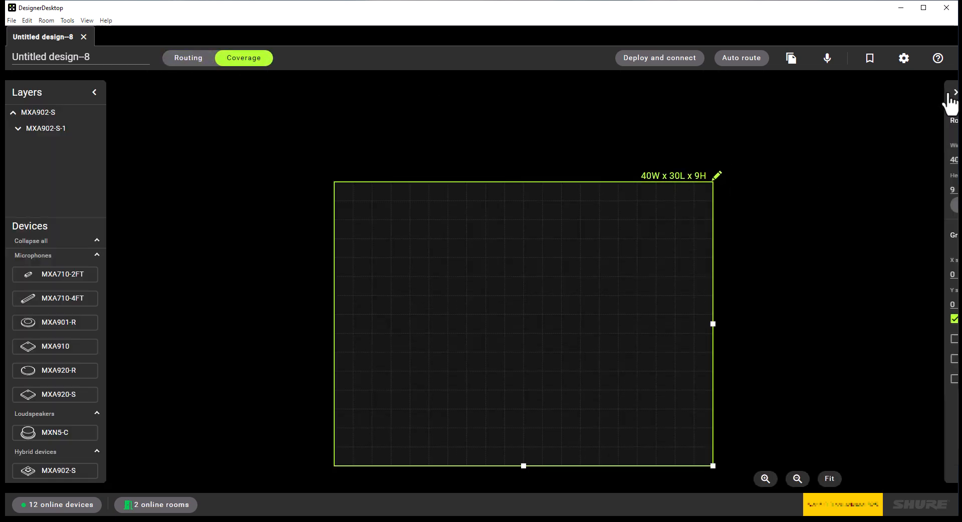
pyautogui.click(897, 205)
pyautogui.click(257, 108)
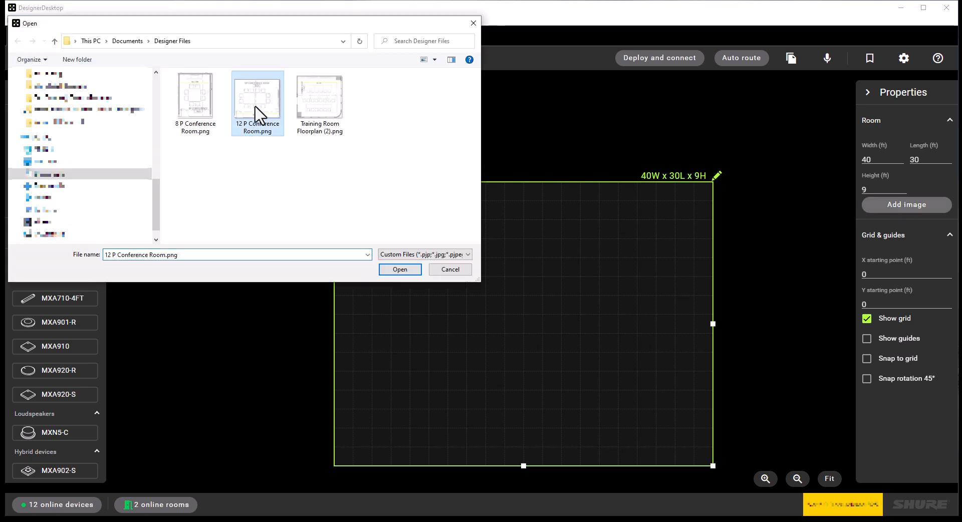
pyautogui.click(397, 270)
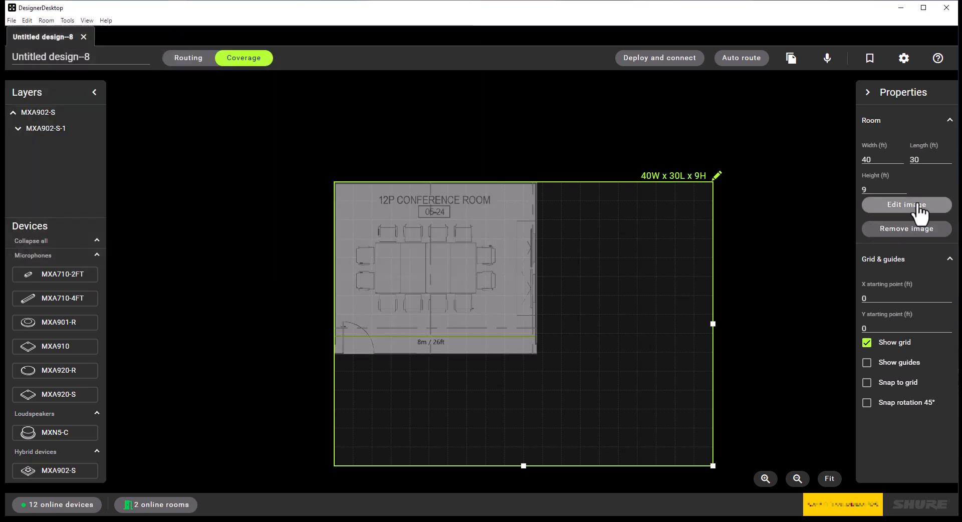
# Step: Scale the floor plan image by drawing a reference line along its 8m / 26ft dimension and setting its length to 26 ft
pyautogui.click(918, 205)
pyautogui.click(548, 476)
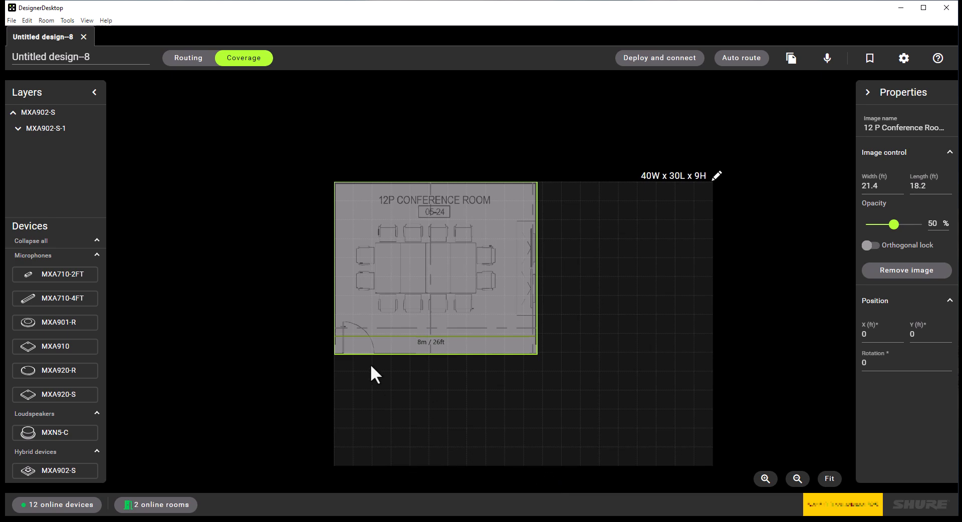
pyautogui.moveTo(335, 337); pyautogui.dragTo(536, 335)
pyautogui.write('26')
pyautogui.click(521, 306)
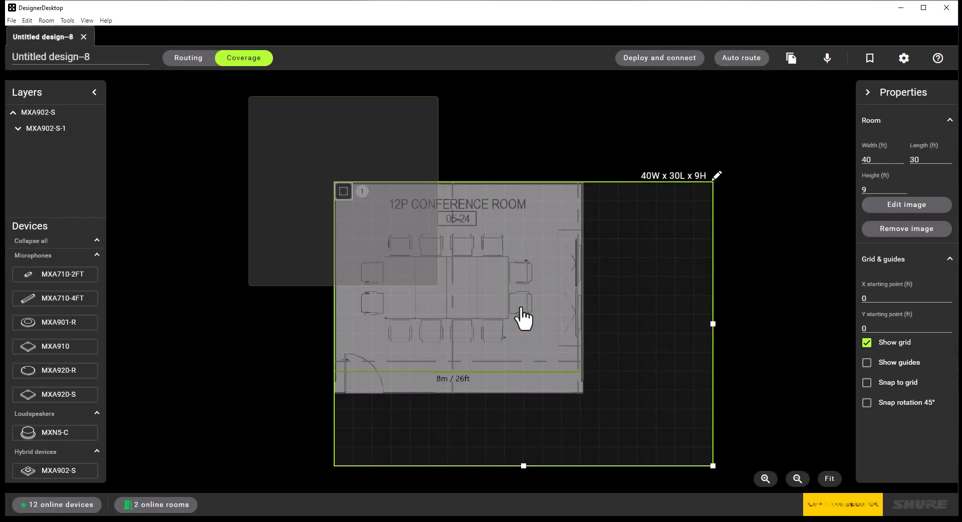
# Step: Position the MXA902-S over the middle of the conference table and clear the selection
pyautogui.moveTo(344, 192); pyautogui.dragTo(445, 292)
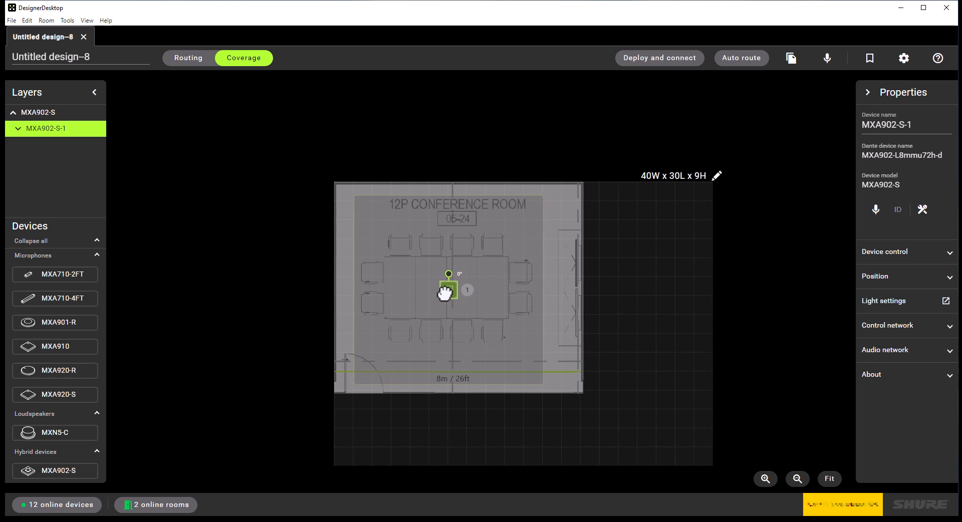
pyautogui.click(552, 371)
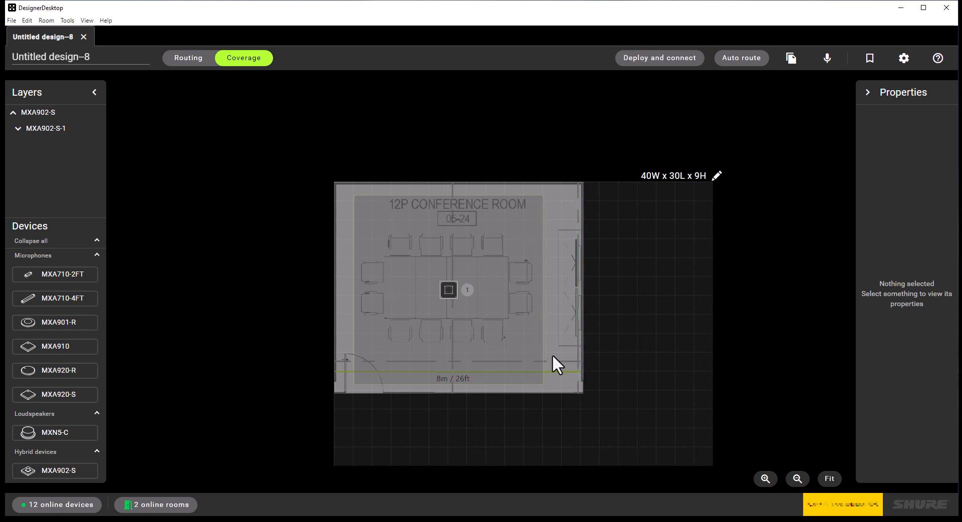
# Step: Rename the design "12P Conf Rm WMXA902" and save it as a room definition file in the Designer Files folder
pyautogui.moveTo(97, 58); pyautogui.dragTo(11, 54)
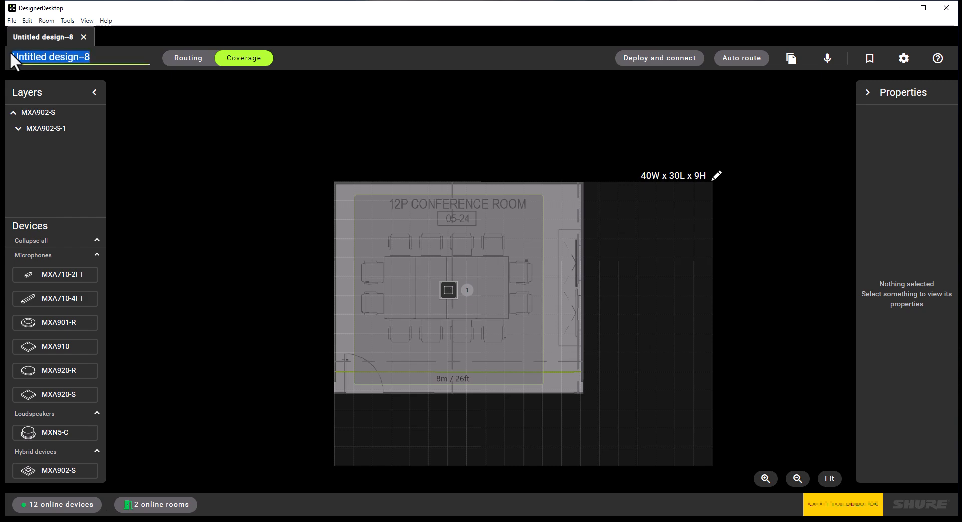
pyautogui.write('12P Conf Rm WMXA902')
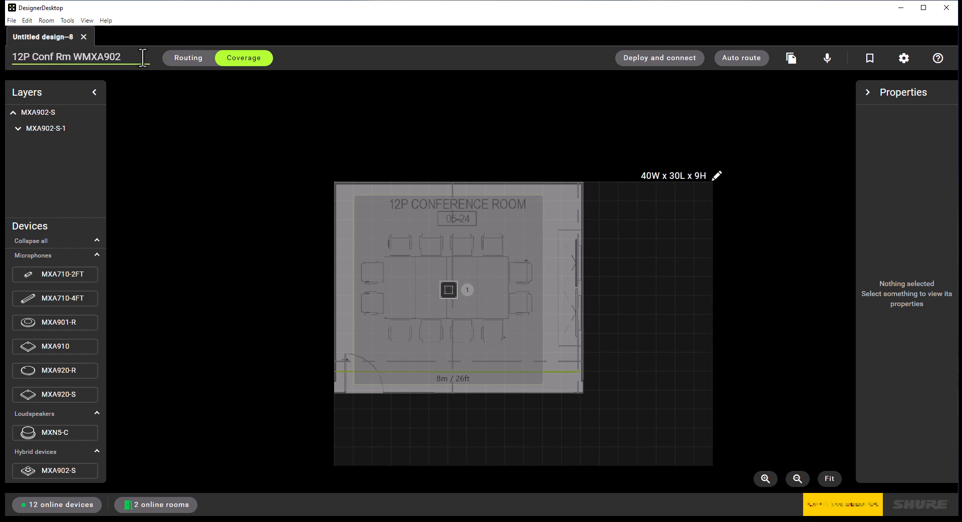
pyautogui.click(11, 21)
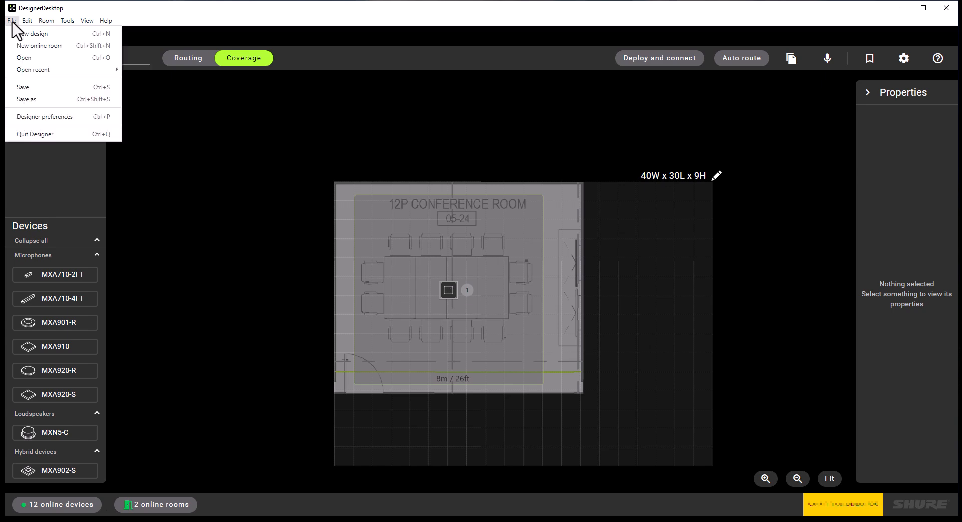
pyautogui.click(26, 88)
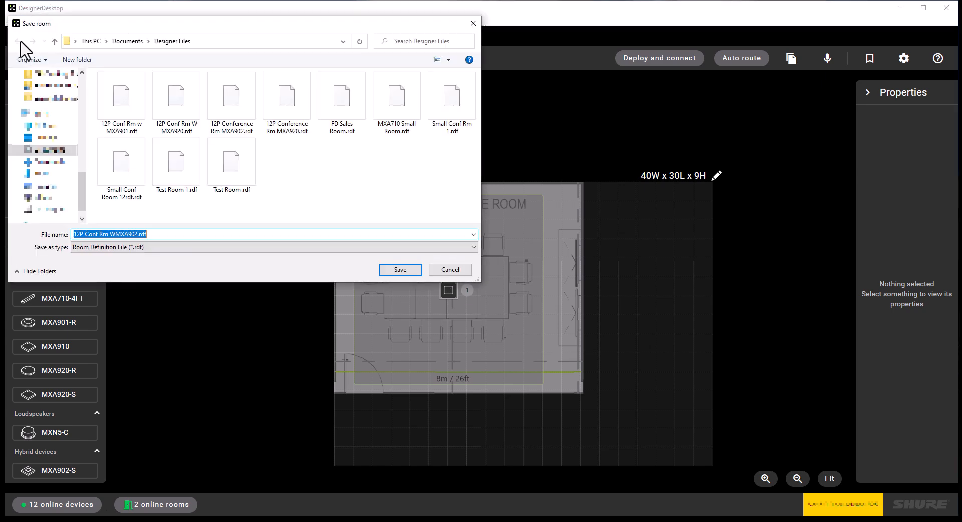
pyautogui.click(391, 269)
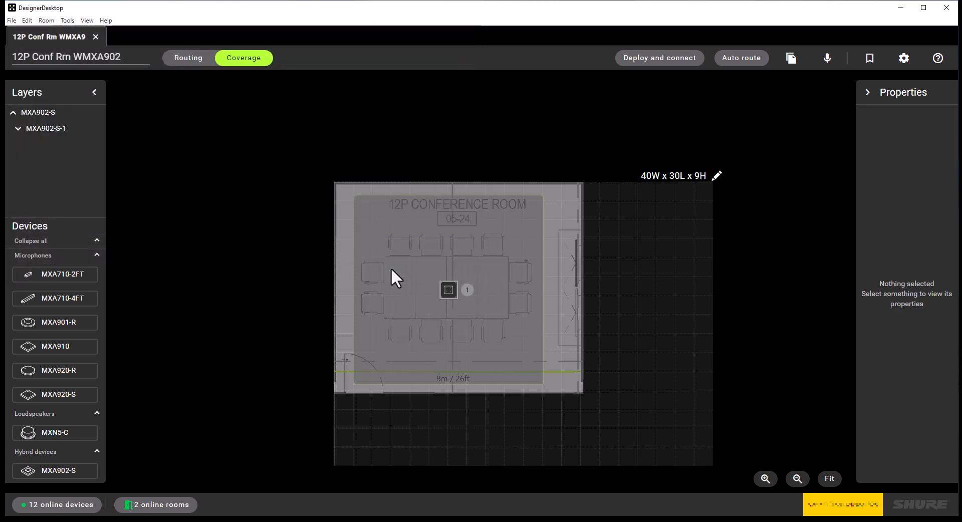
# Step: Open the saved room files "12P Conf Rm w MXA901.rdf" and "12P Conf Rm W MXA920.rdf" alongside the MXA902 design
pyautogui.click(10, 20)
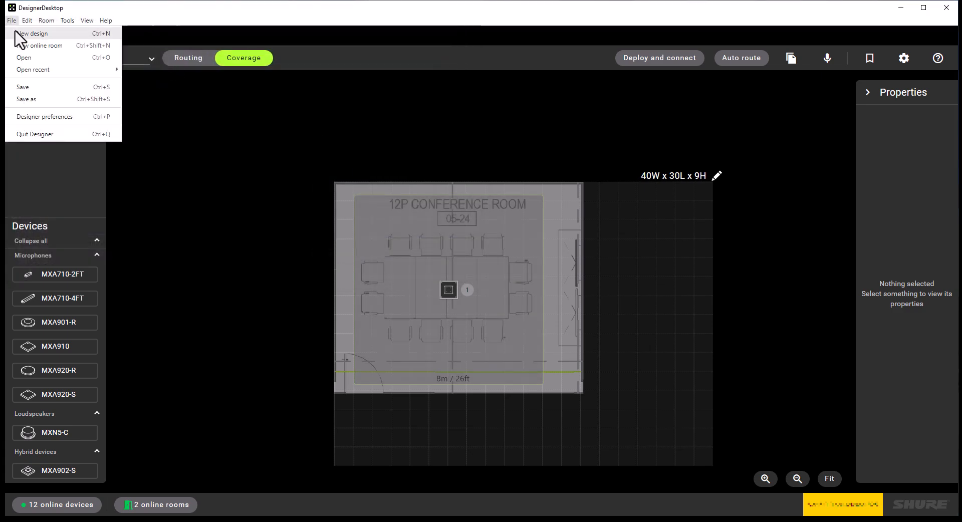
pyautogui.click(22, 59)
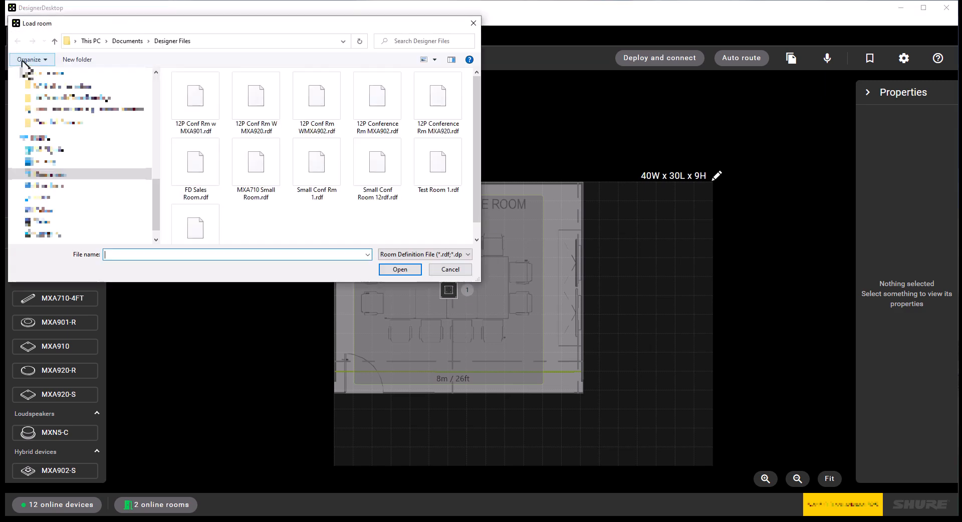
pyautogui.click(196, 116)
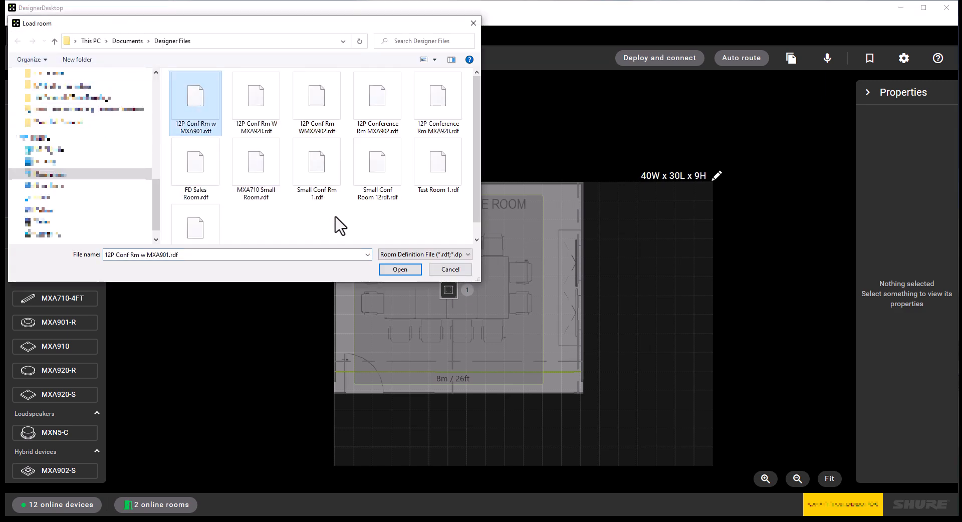
pyautogui.click(401, 270)
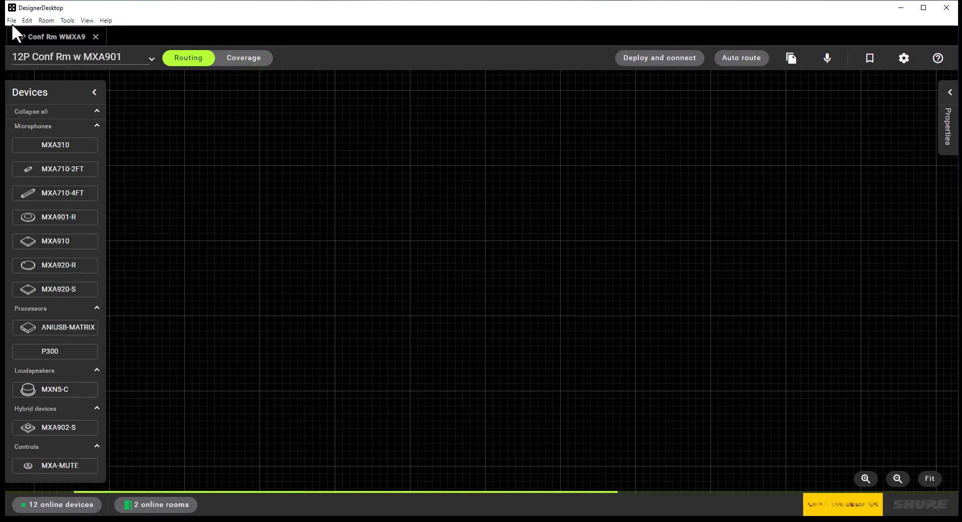
pyautogui.click(11, 22)
pyautogui.click(22, 58)
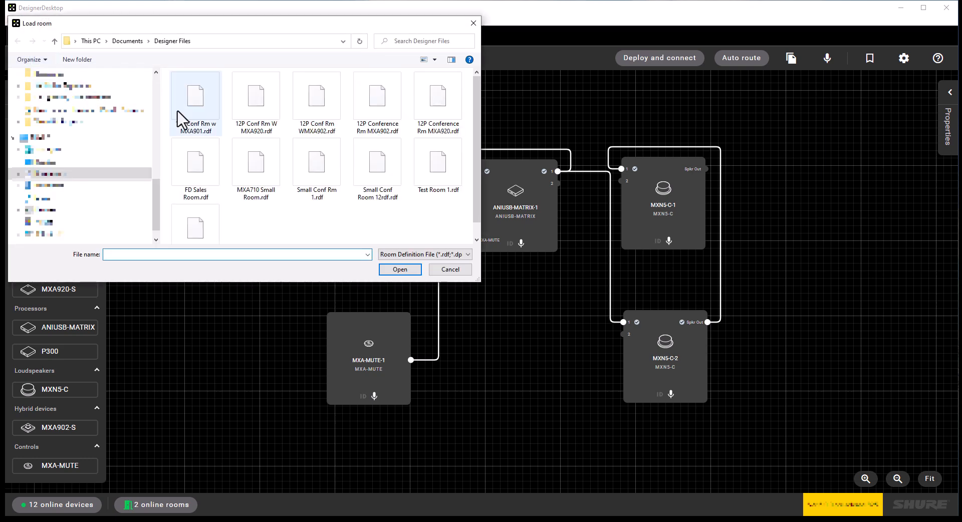
pyautogui.click(255, 124)
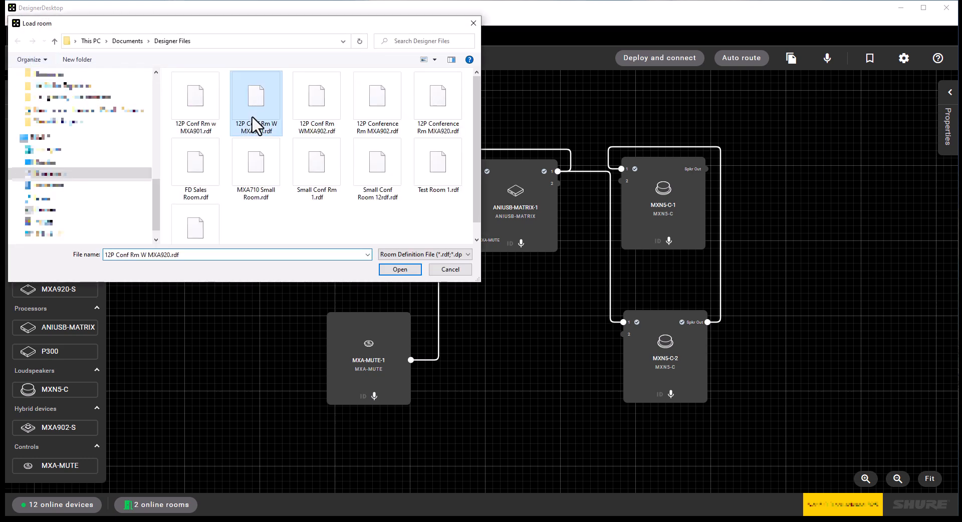
pyautogui.click(416, 269)
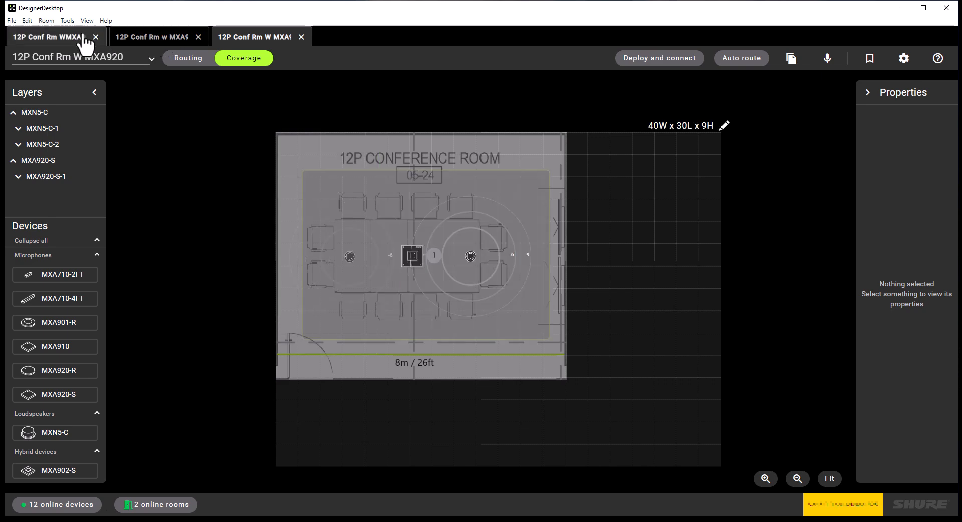
# Step: Compare the three open conference room designs by viewing MXA902, MXA901 and MXA920 in turn
pyautogui.click(84, 44)
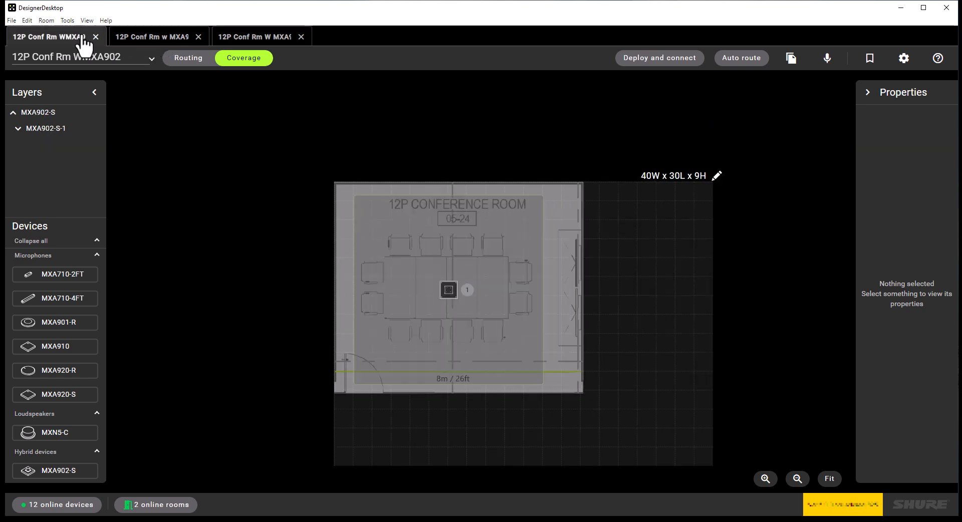
pyautogui.click(150, 48)
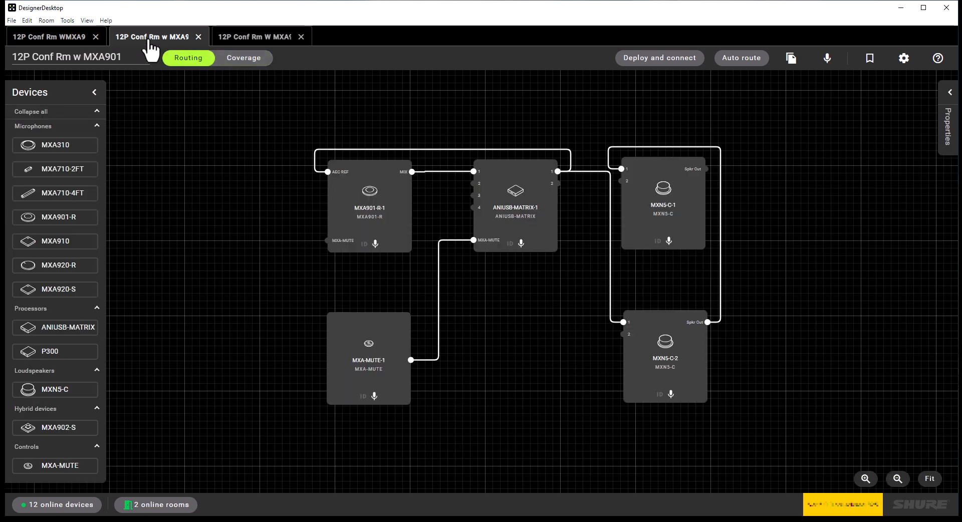
pyautogui.click(247, 43)
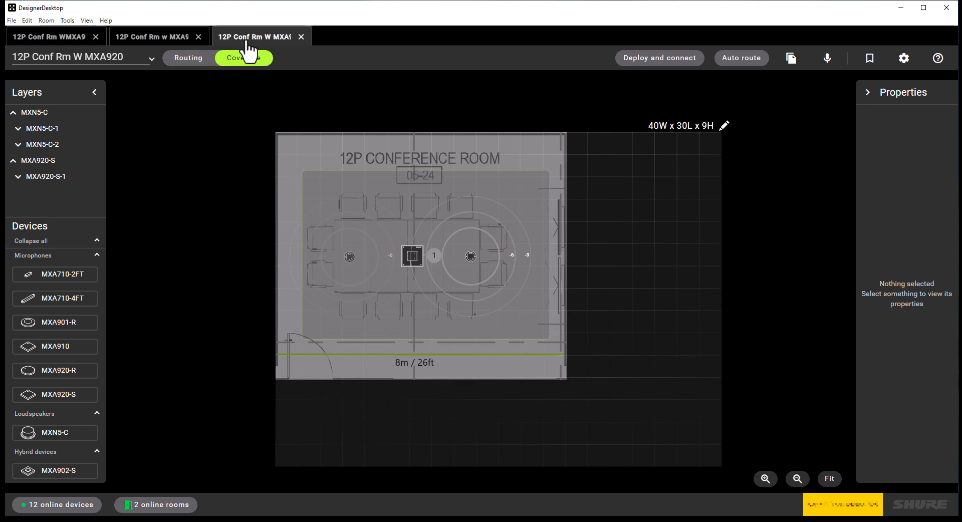